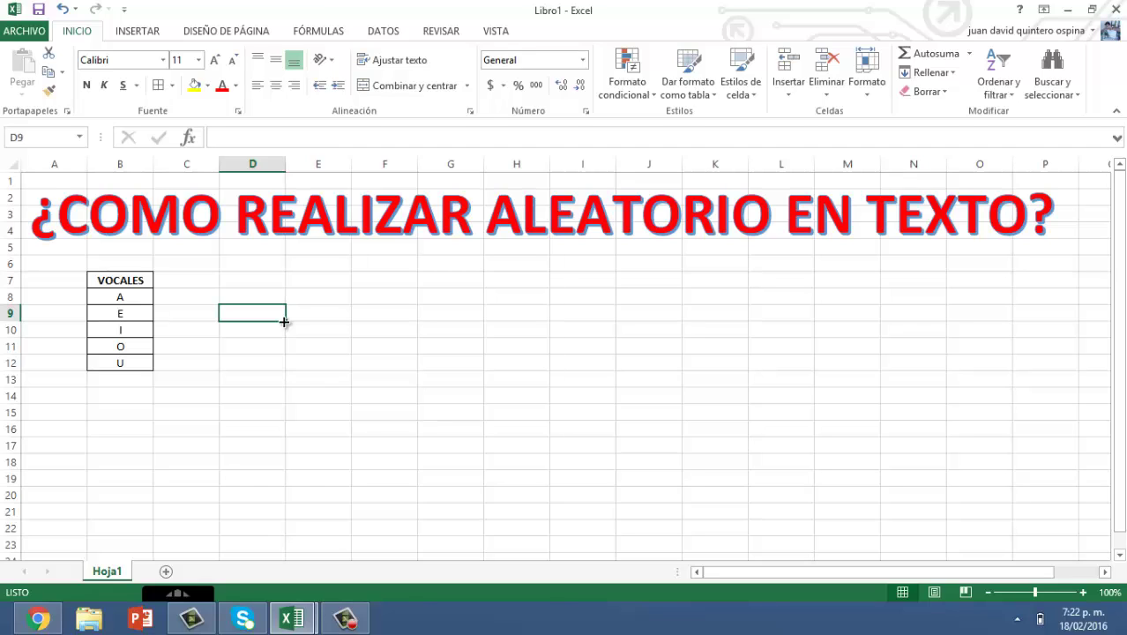
- Start a formula in D7 reading =ELEGIR(ALEATORIO.ENTRE(
key("Up")
key("Up")
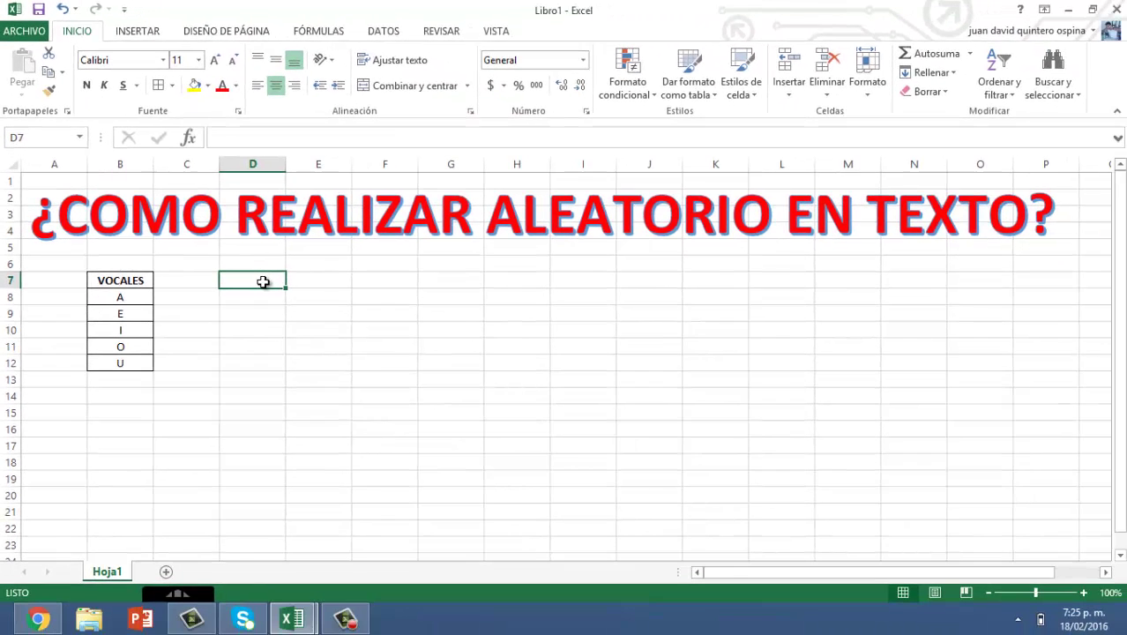
double_click(263, 282)
type("=")
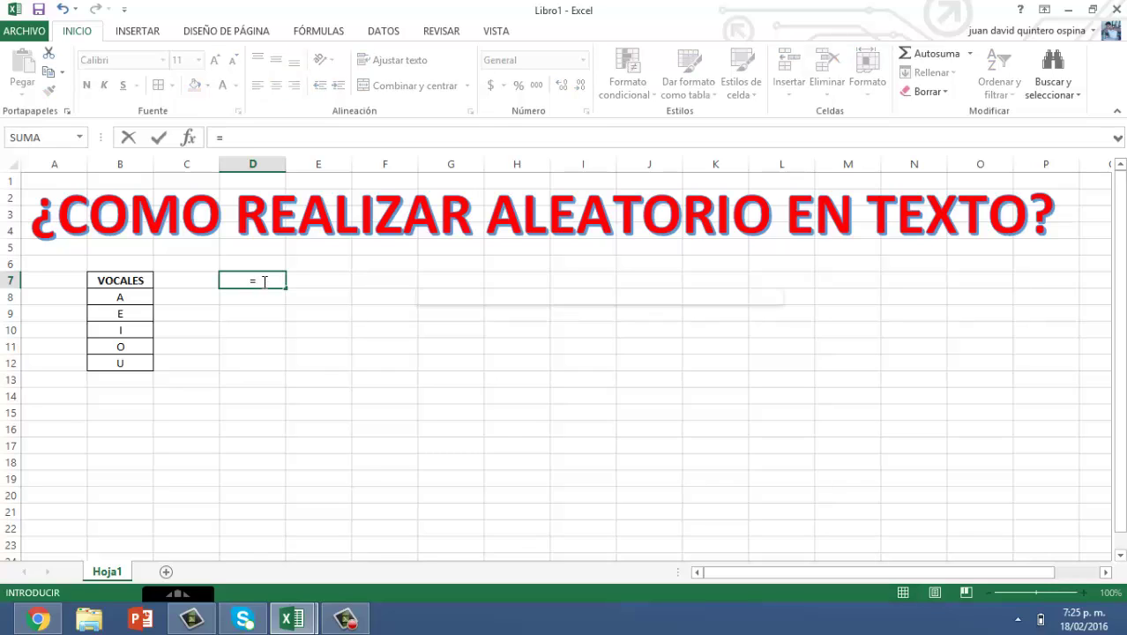
type("ELEGIR(")
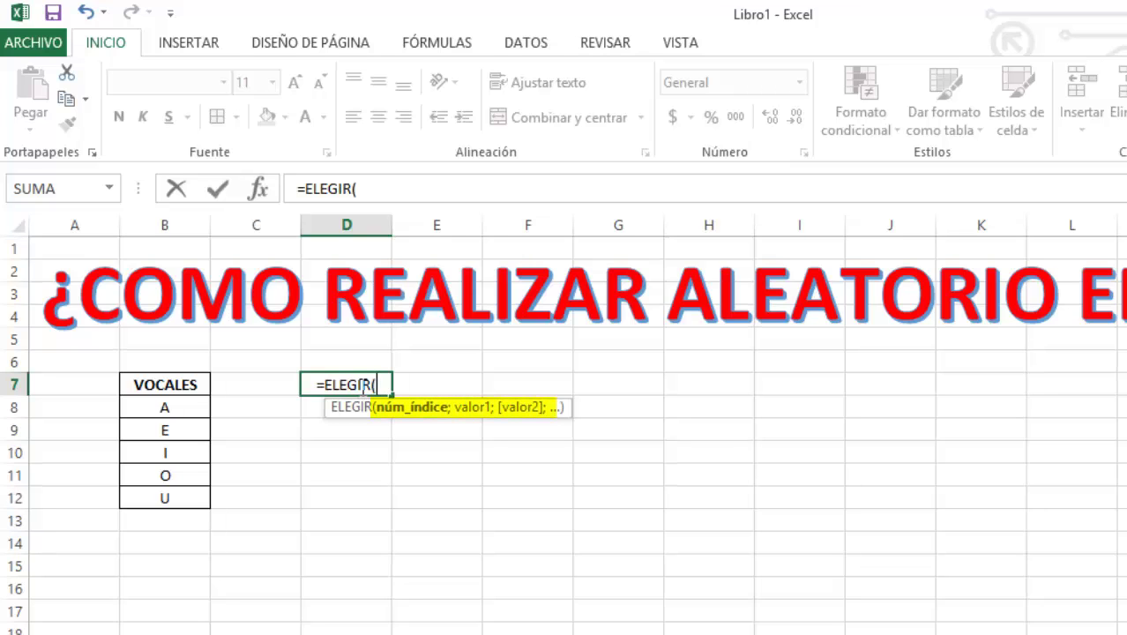
type("ALEA")
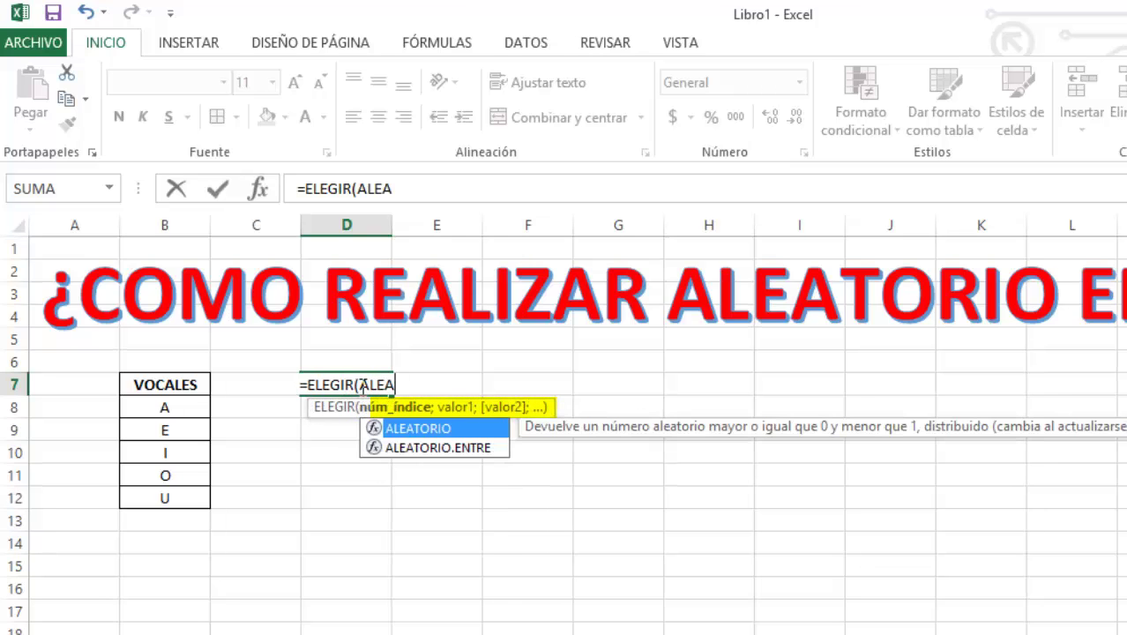
type("TORIO")
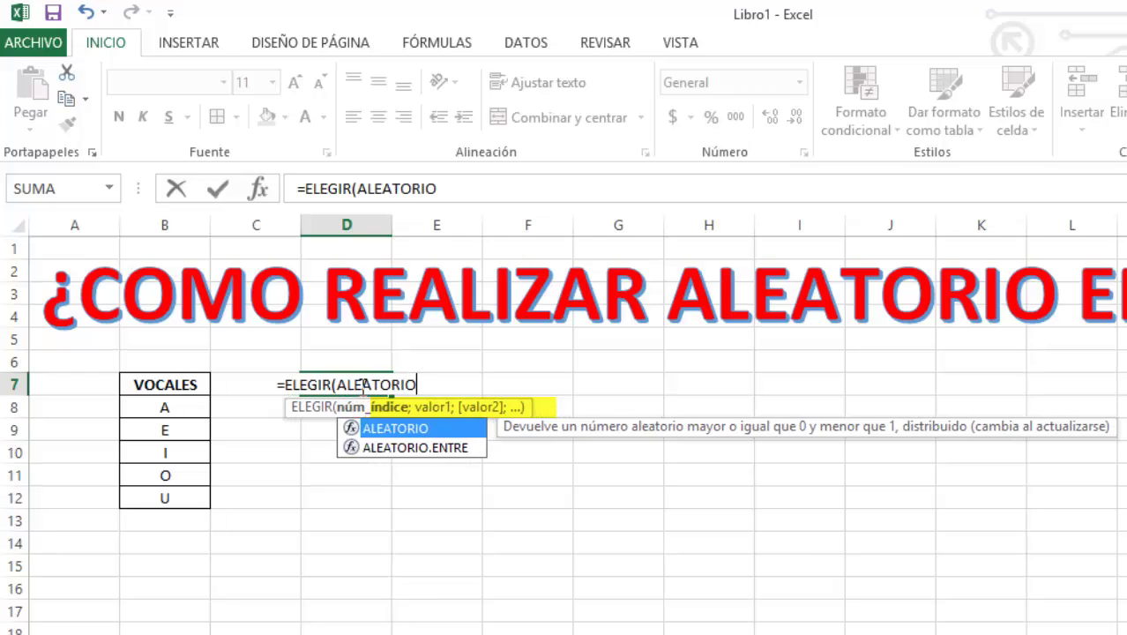
type(".ENTRE(")
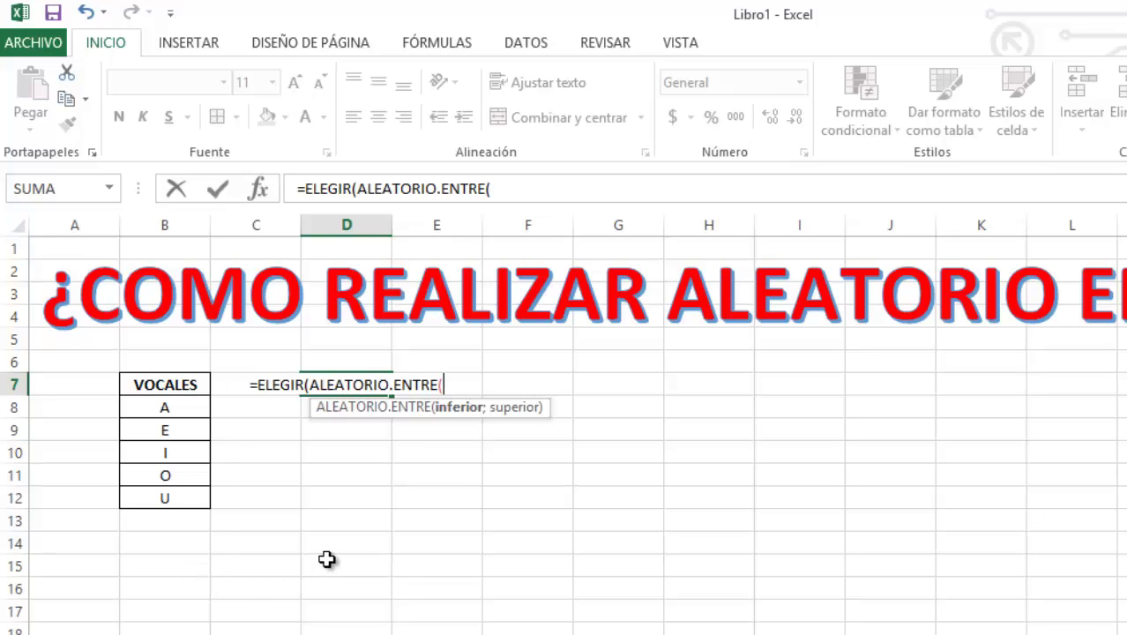
- Complete D7's formula with index range 1;5 and the vowels "A";"E";"I";"O";"U"
type("1;")
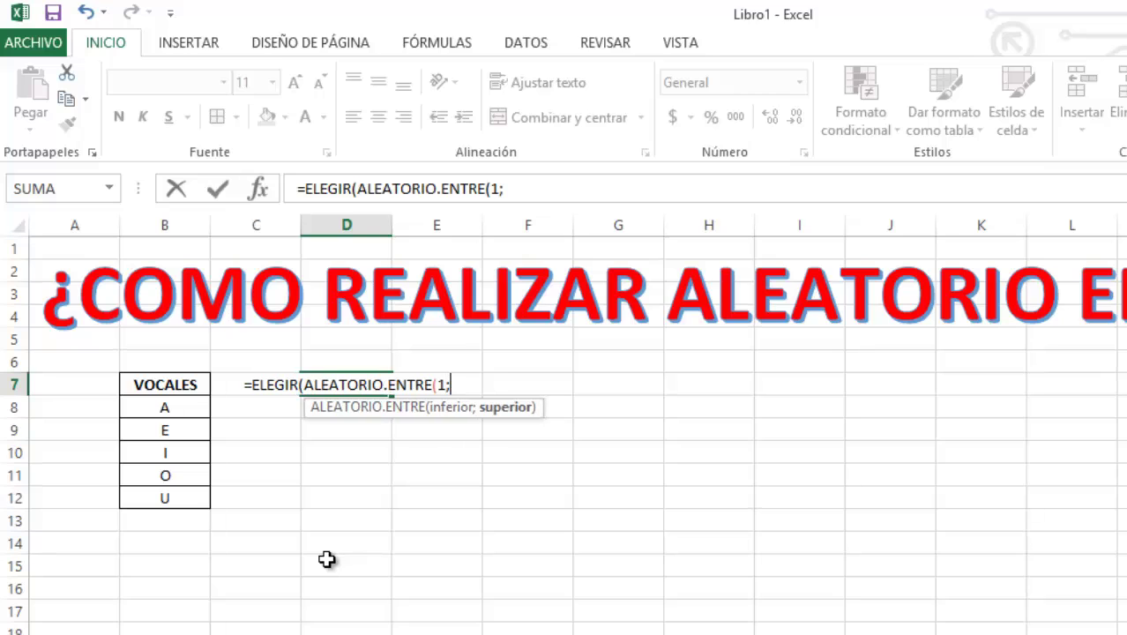
type("5")
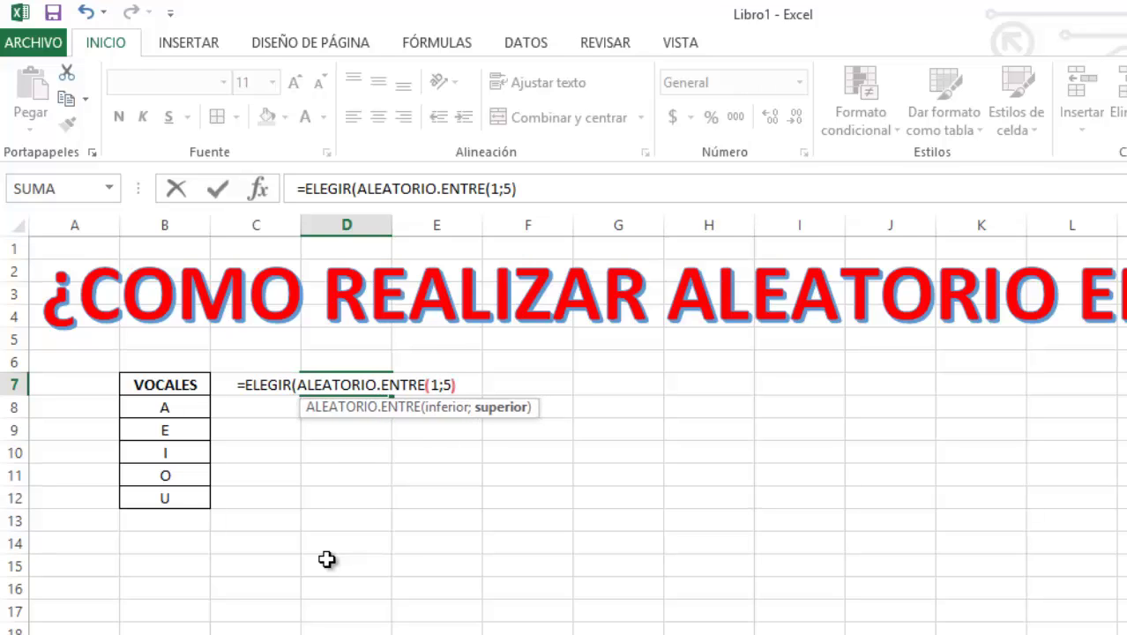
type(")")
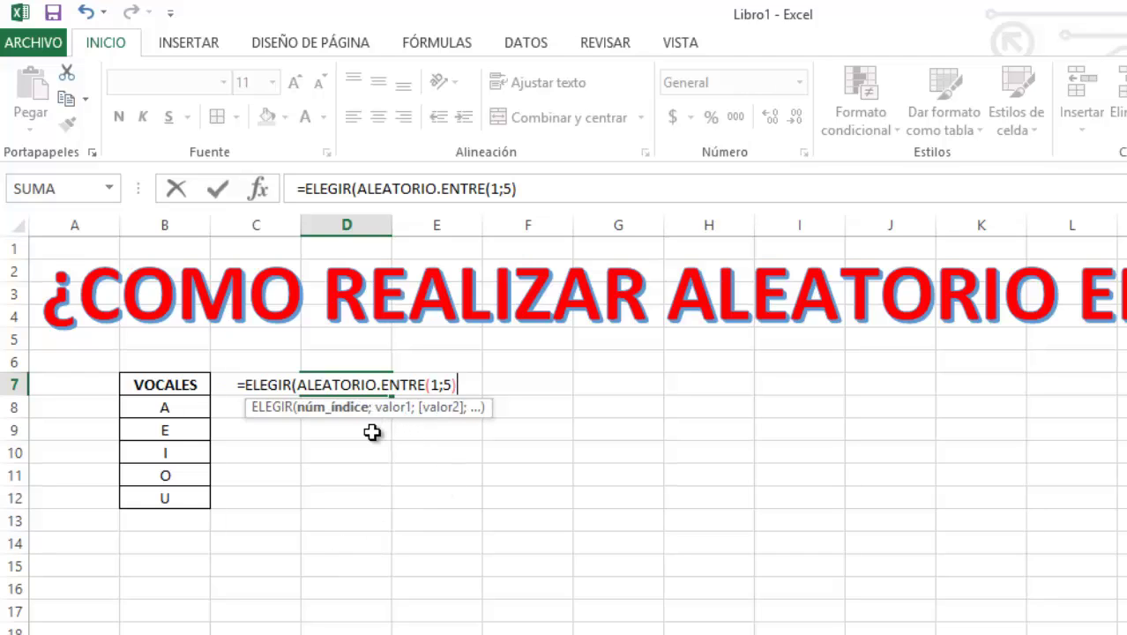
type(";")
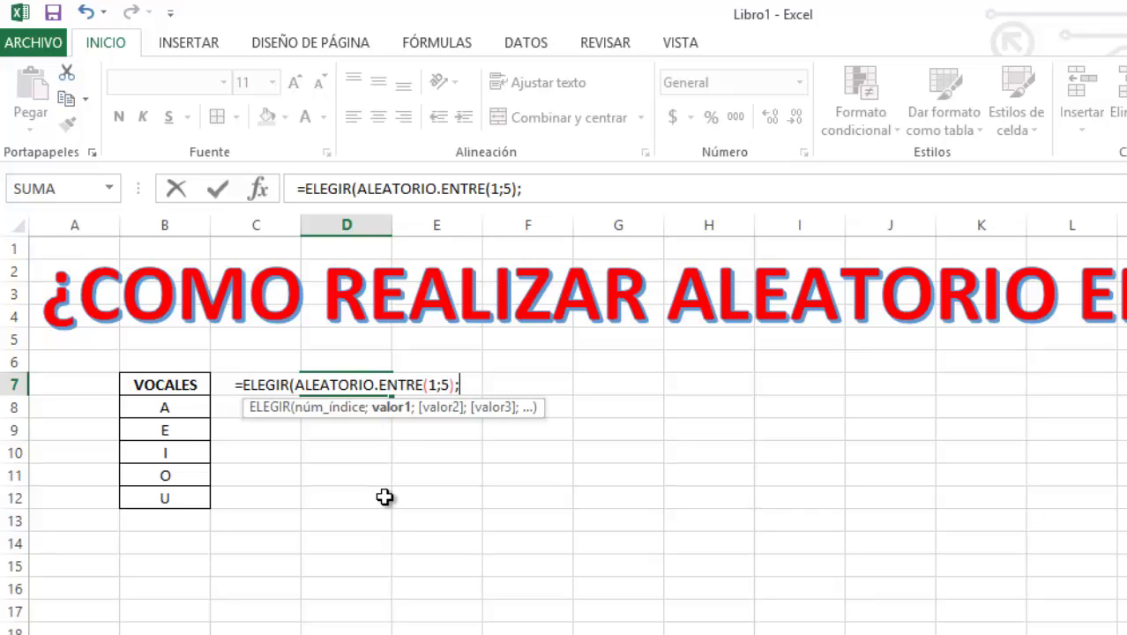
type("\"")
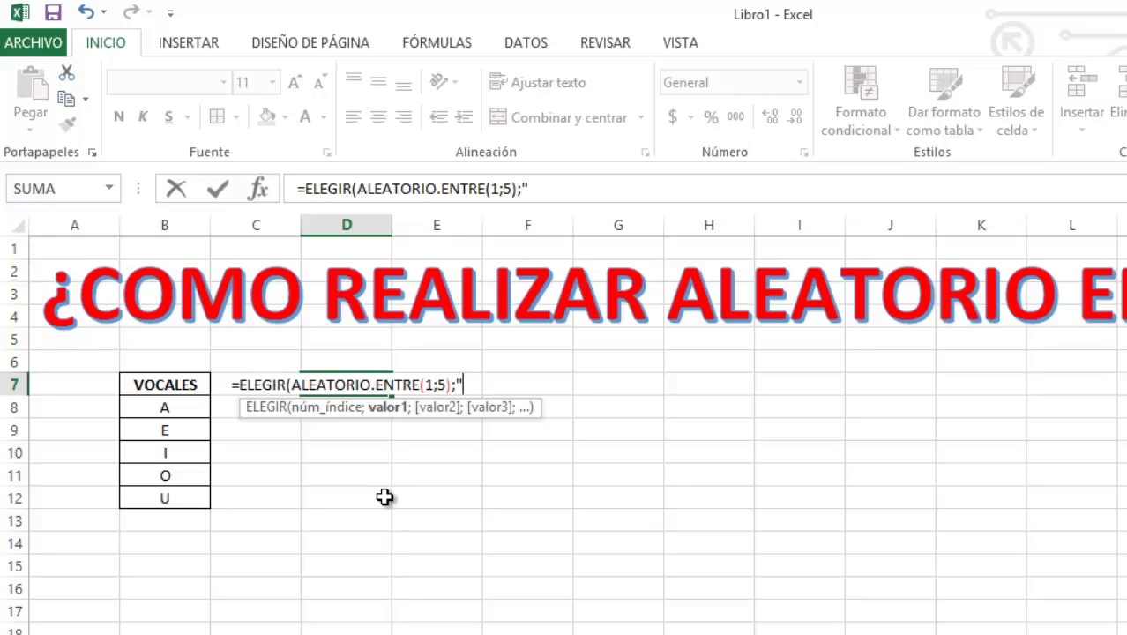
type("A")
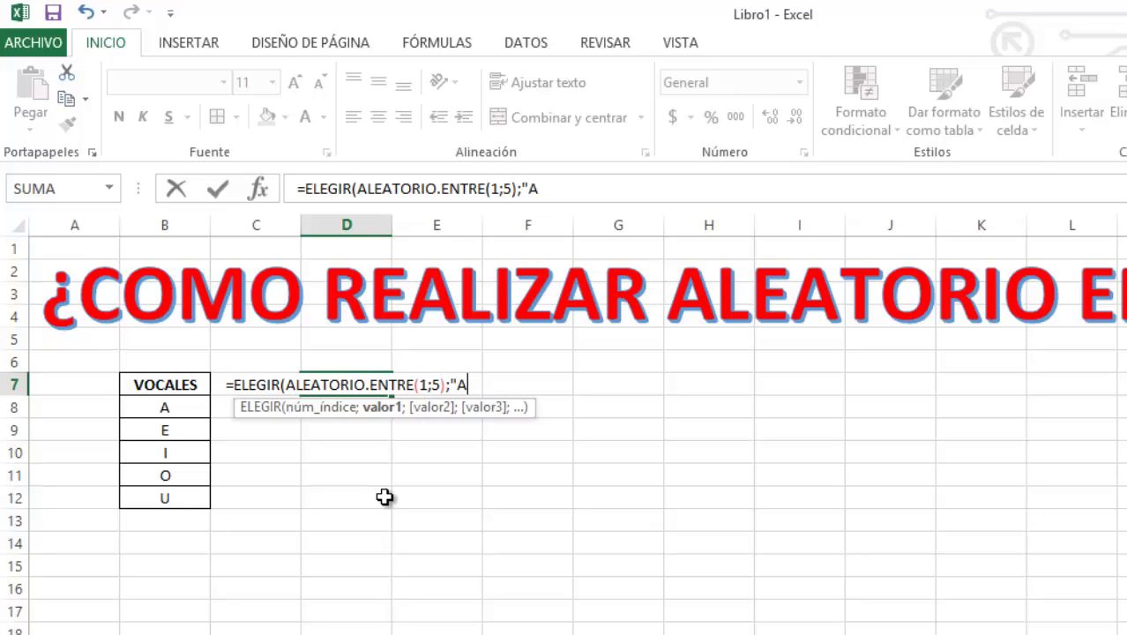
type("\";")
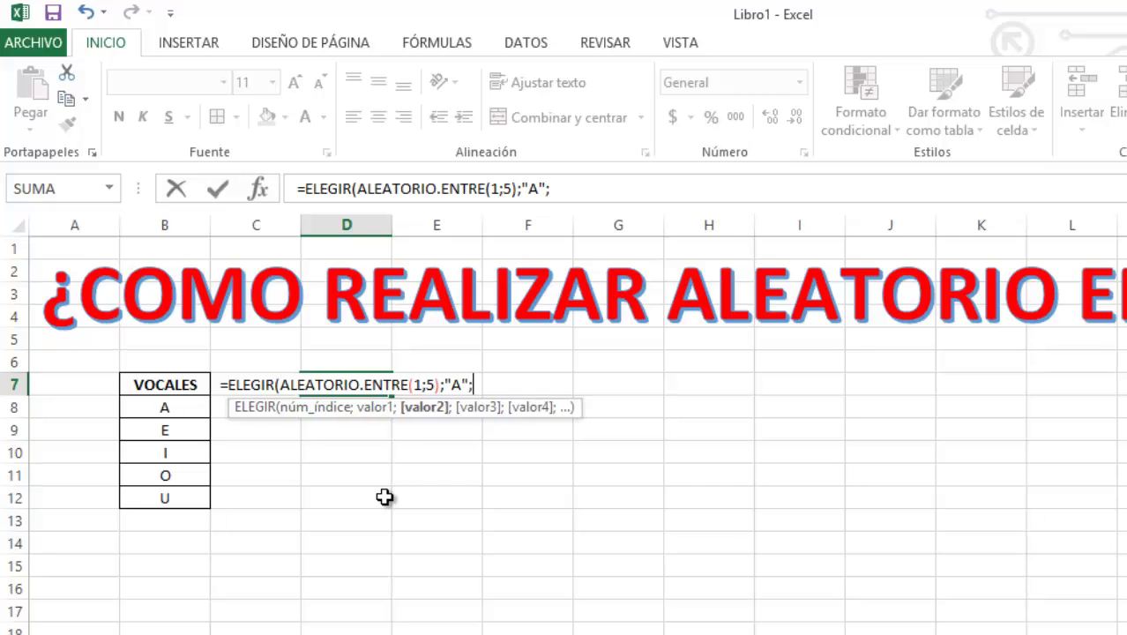
type("\"")
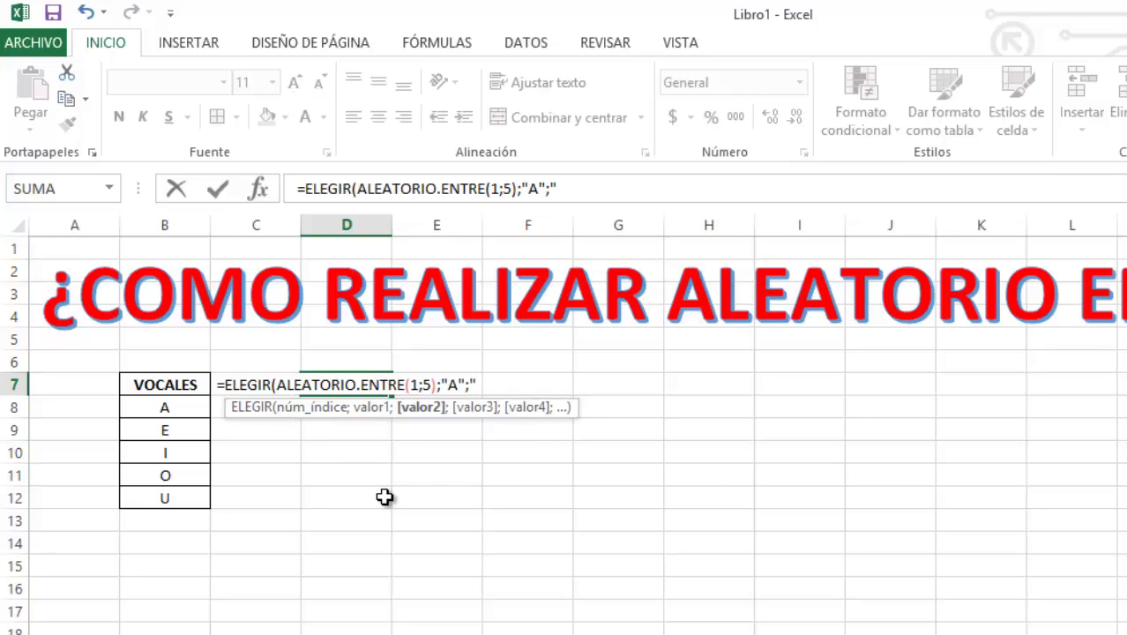
type("E")
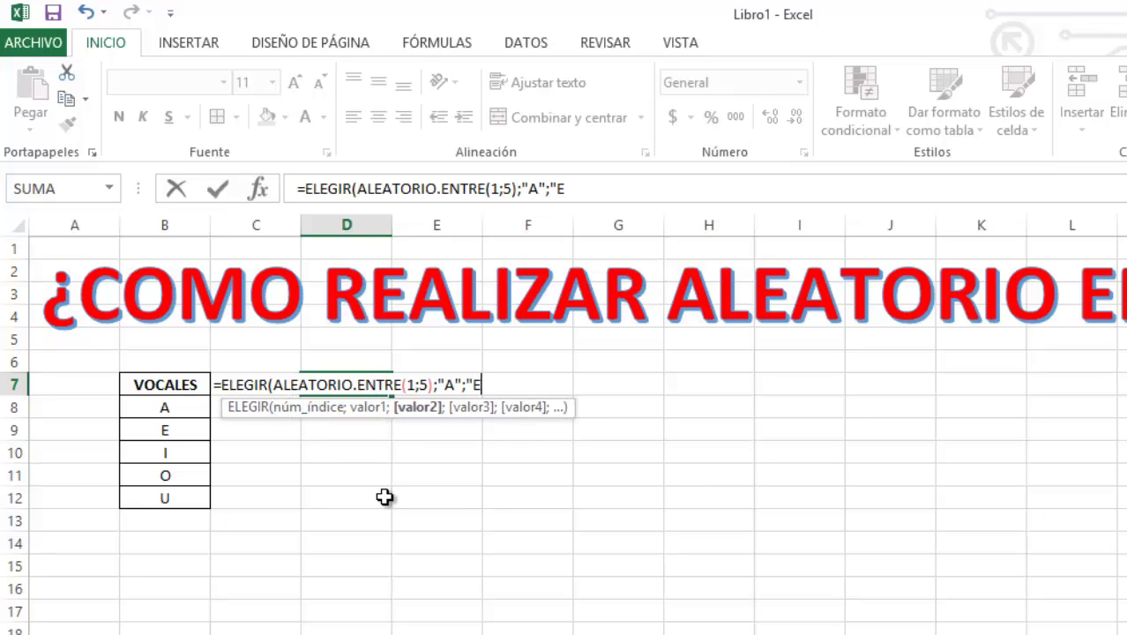
type("\"")
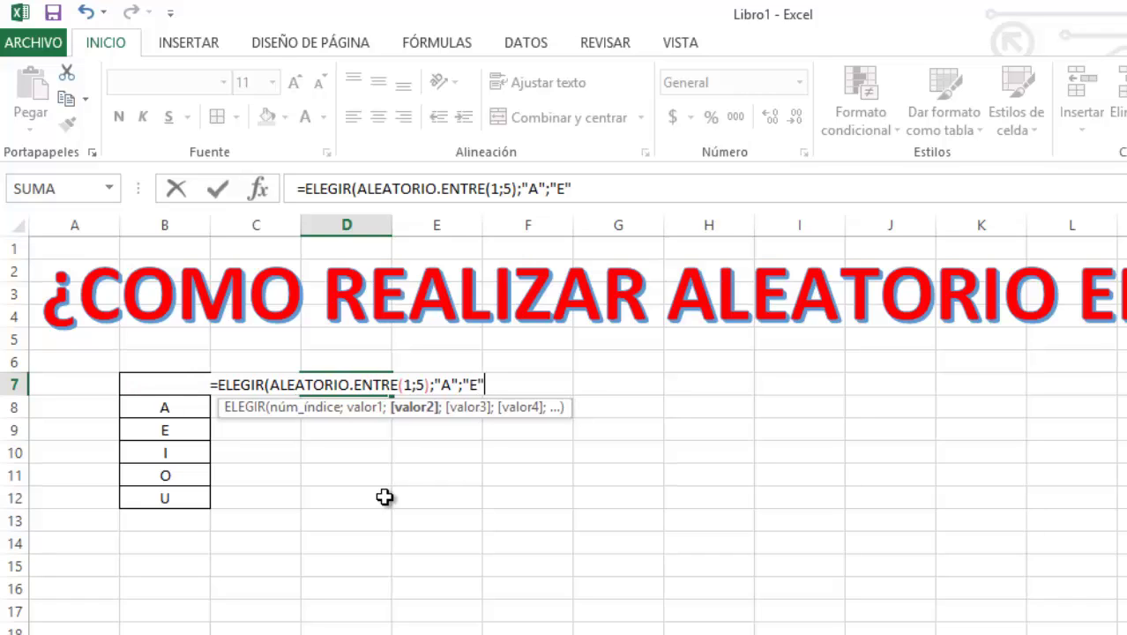
type(";\"")
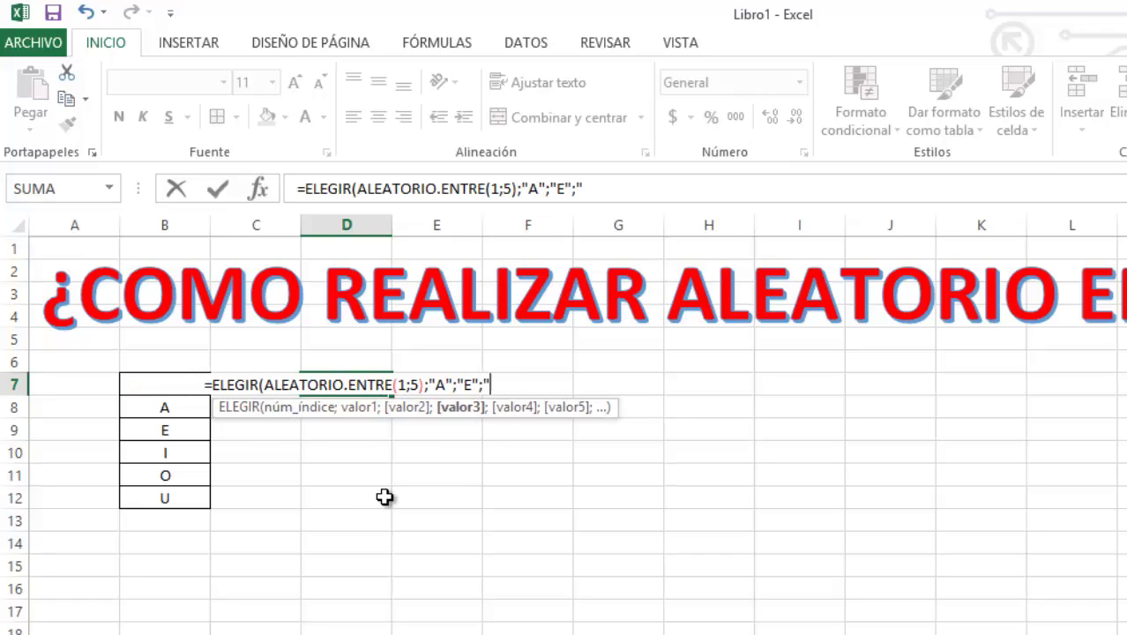
type("I")
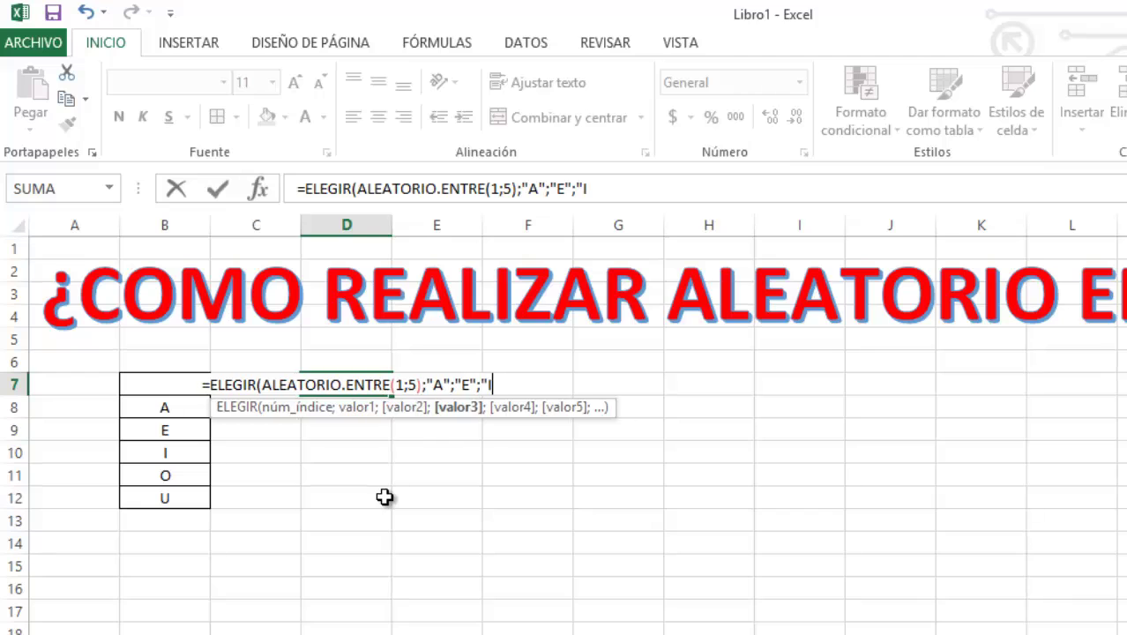
type("\";")
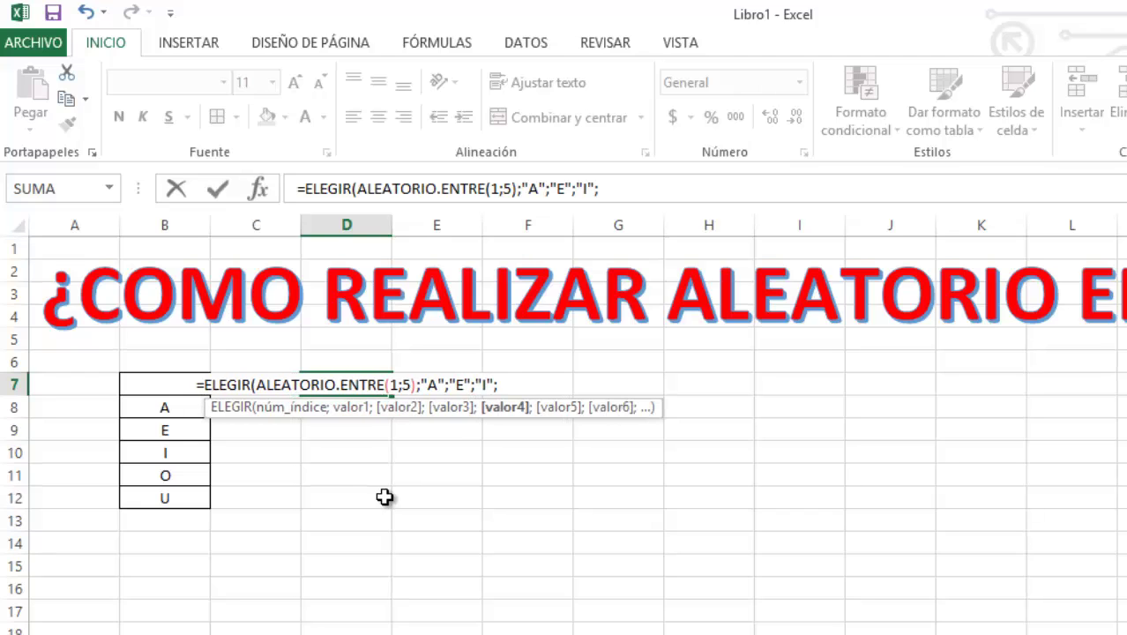
type("\"O")
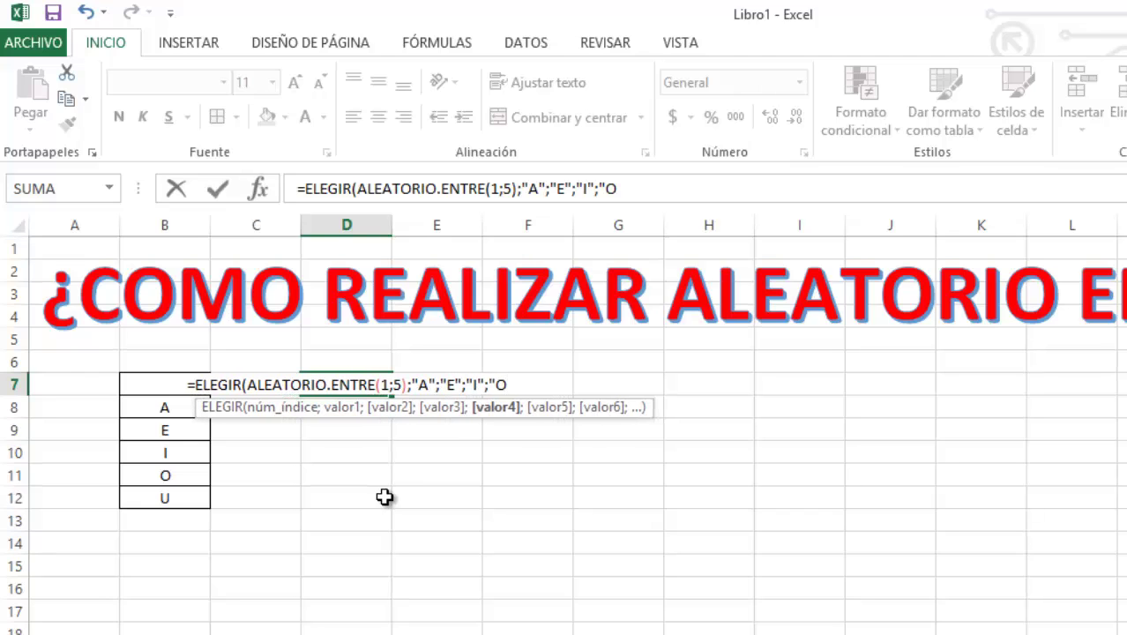
type("\";")
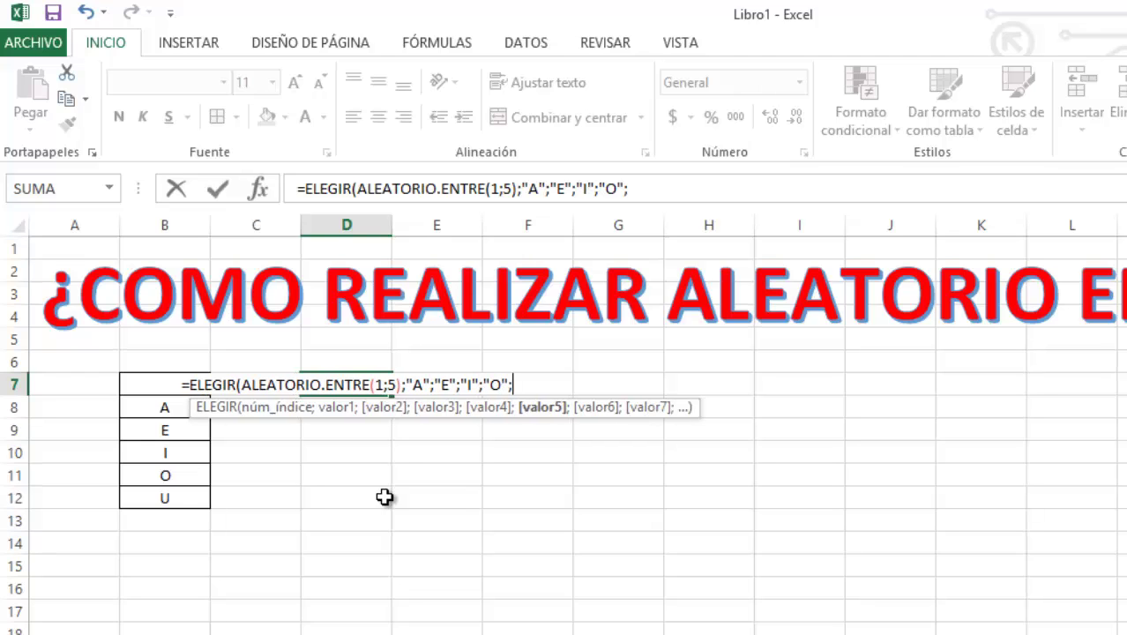
type("\"U")
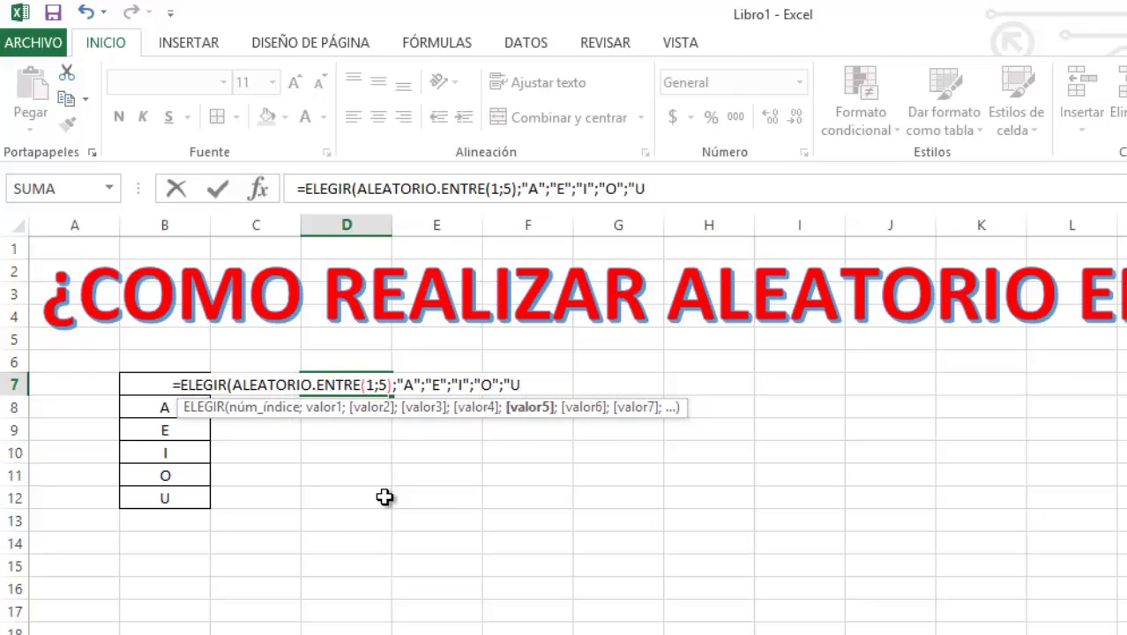
type("\"")
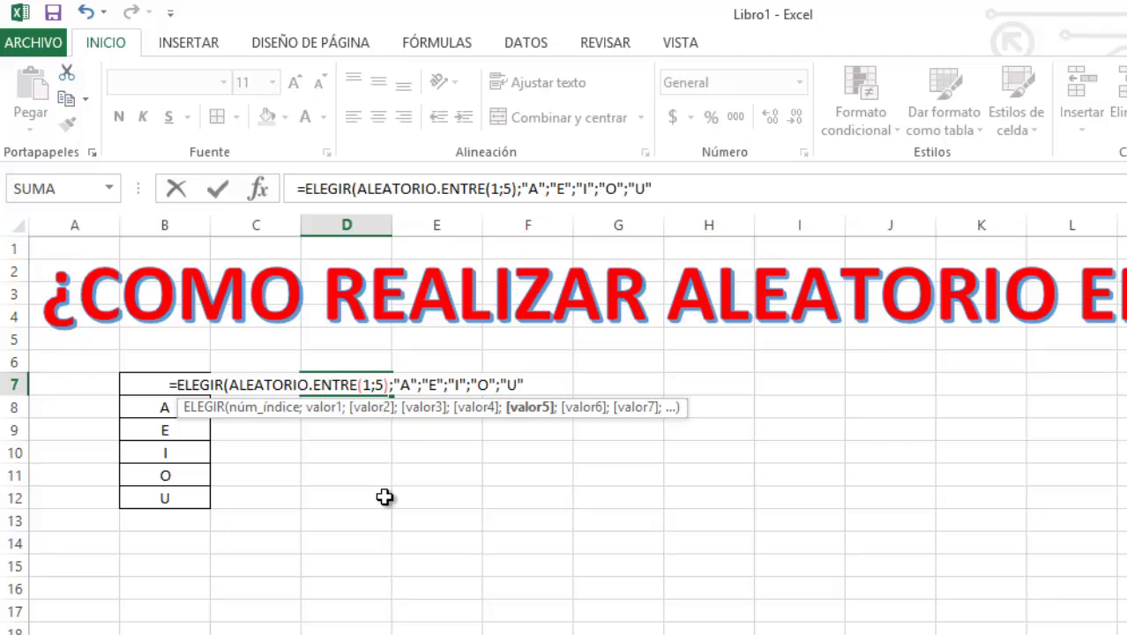
type(")")
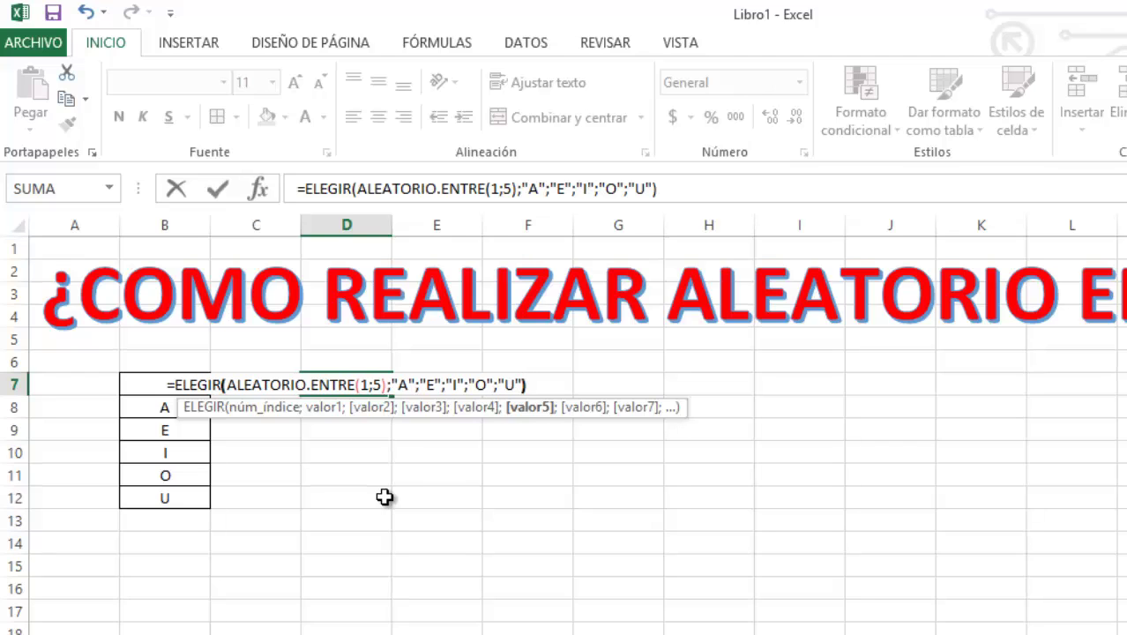
- Enter the vowel formula in D7, make row 7 taller, and fill it down to D17
key("Return")
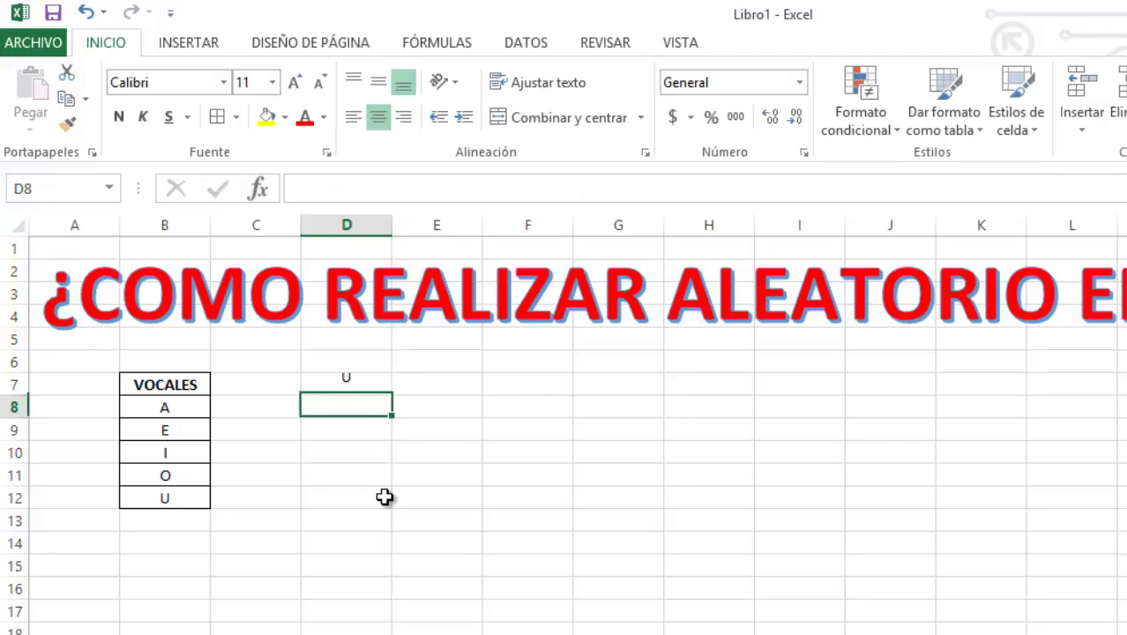
left_click(366, 382)
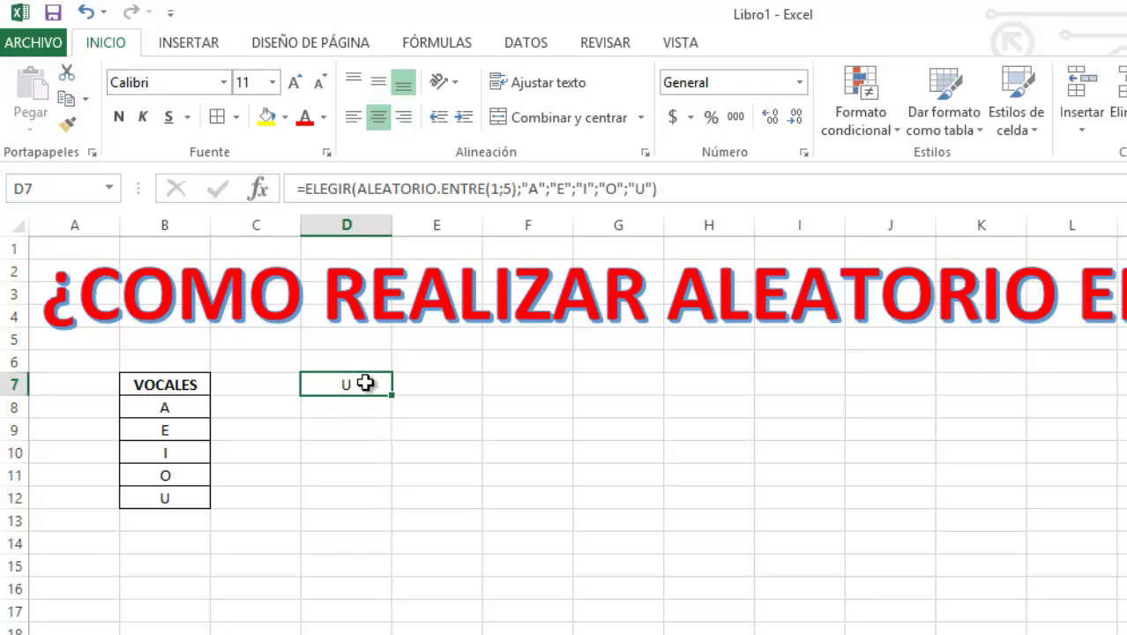
left_click_drag(18, 395, 18, 406)
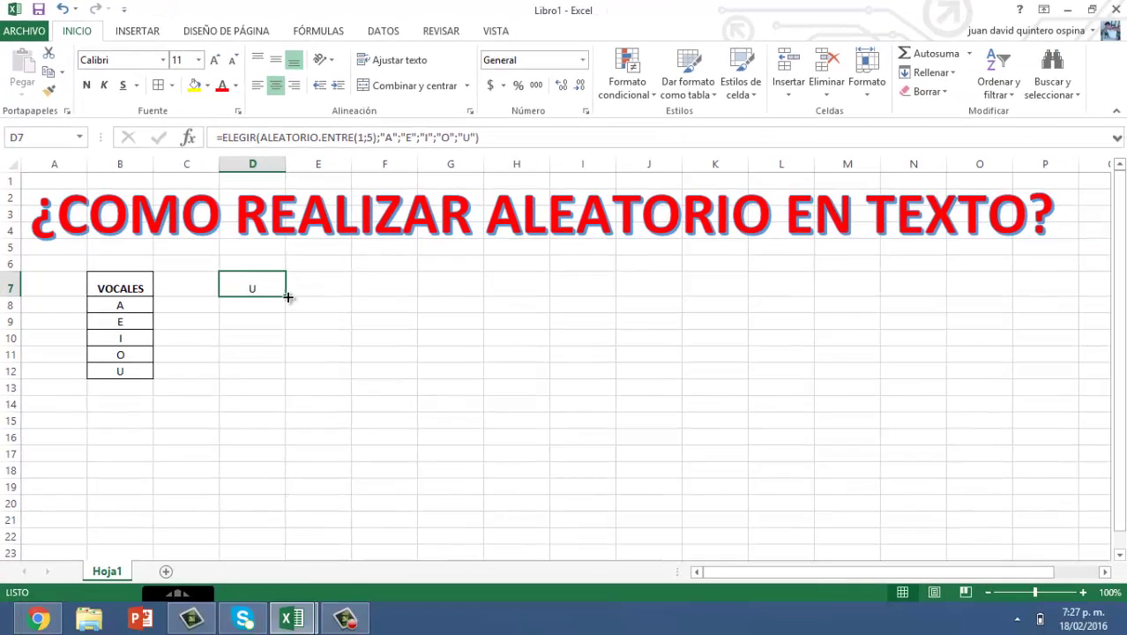
left_click_drag(285, 295, 288, 455)
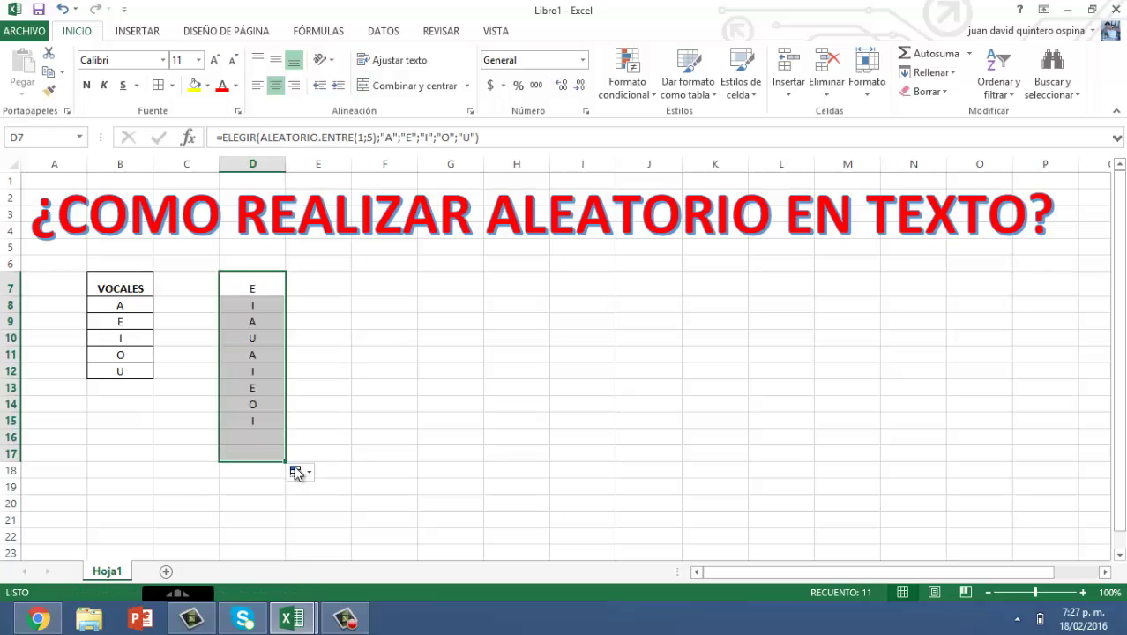
- Add borders and centring to the vowel cells D7:D17
left_click(268, 285)
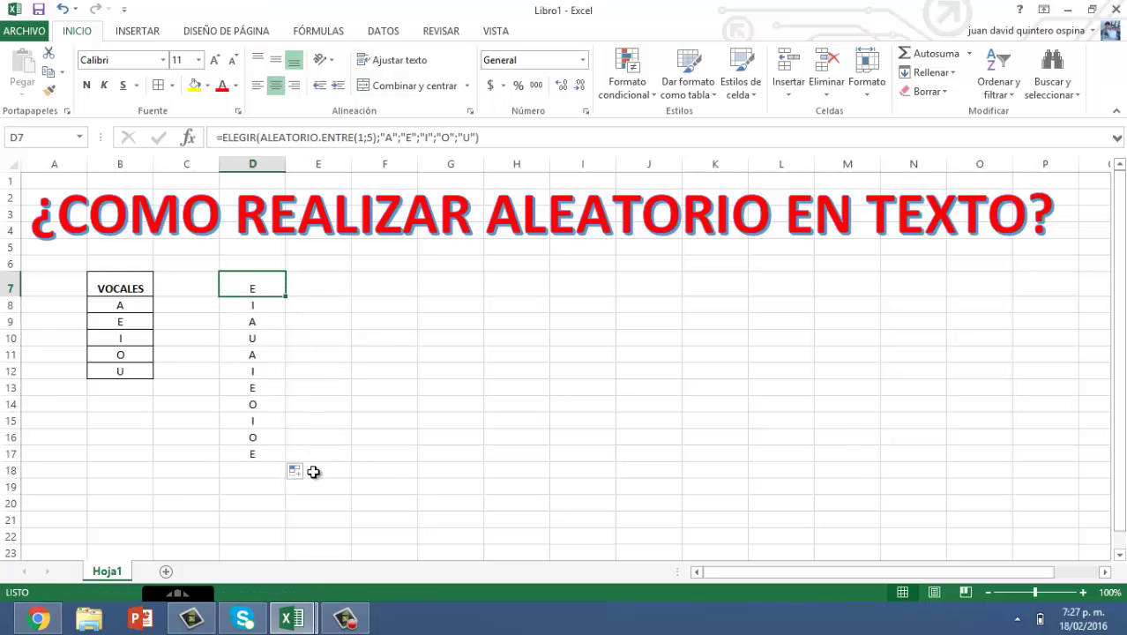
left_click(319, 350)
left_click_drag(266, 289, 259, 452)
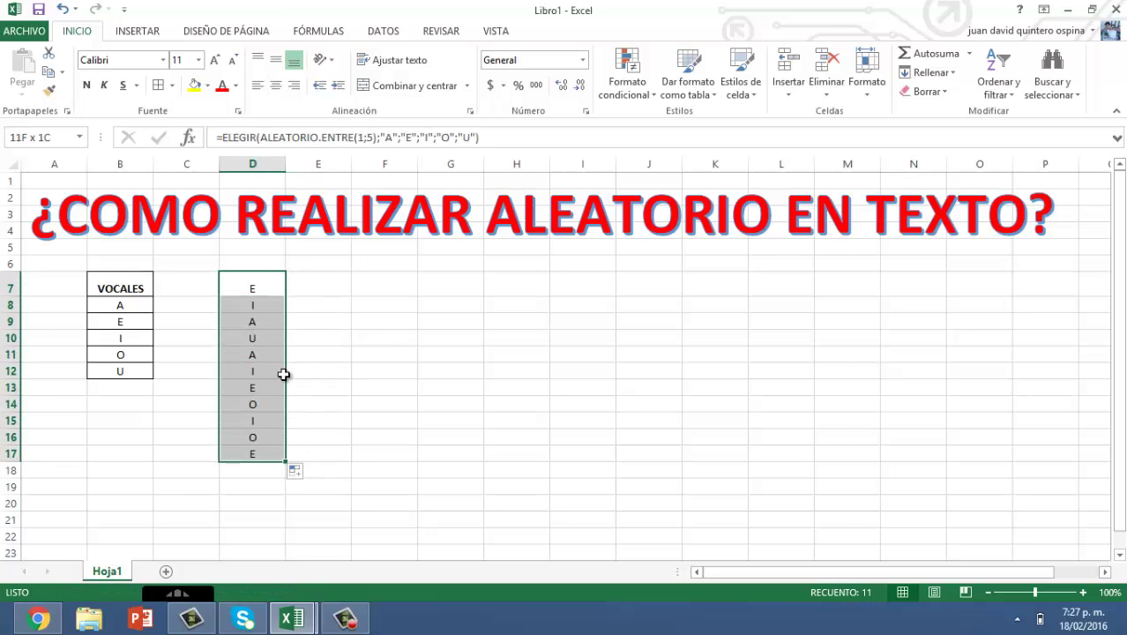
key("shift+Up")
left_click(158, 85)
- Restore row 7 to normal height and re-confirm D7's formula to regenerate the vowels
left_click(291, 284)
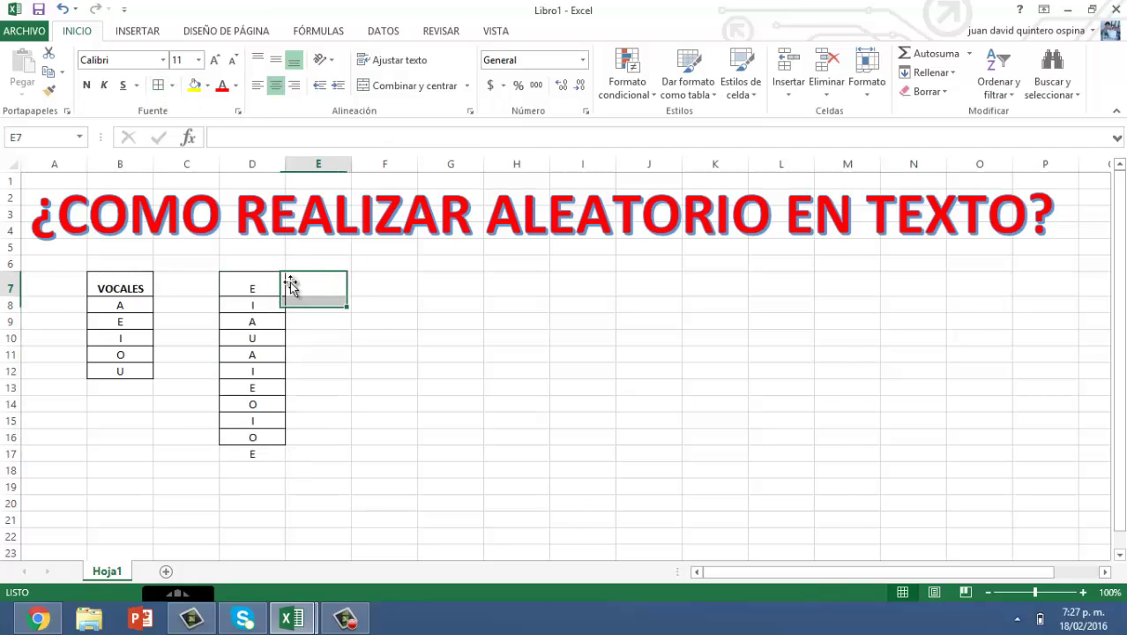
left_click_drag(10, 297, 11, 288)
left_click(254, 282)
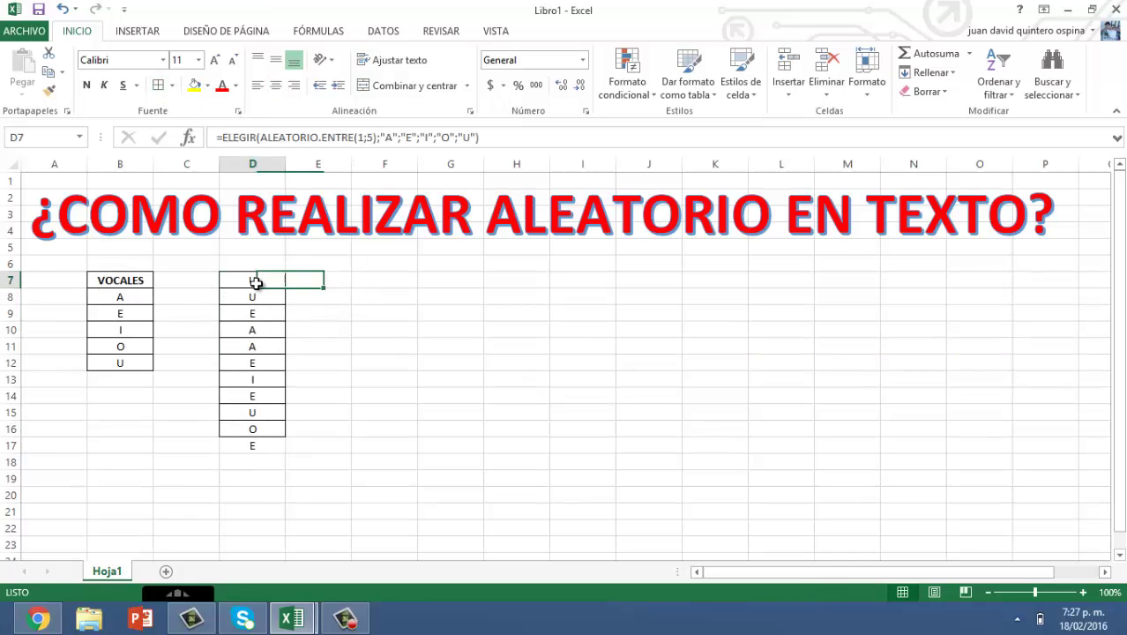
double_click(256, 283)
key("Return")
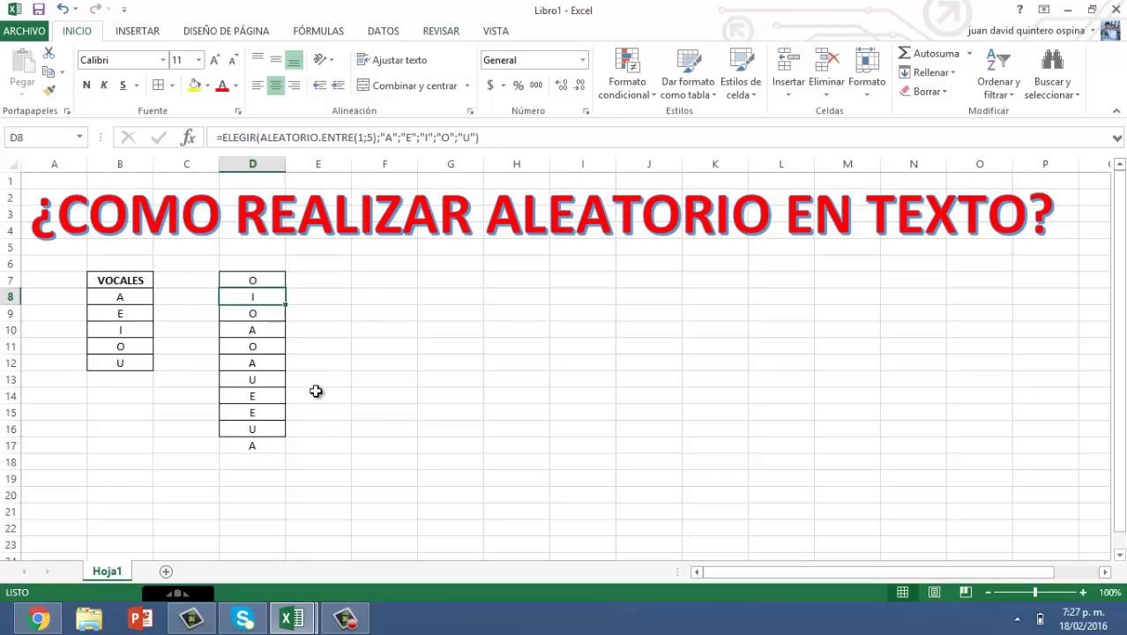
left_click(265, 445)
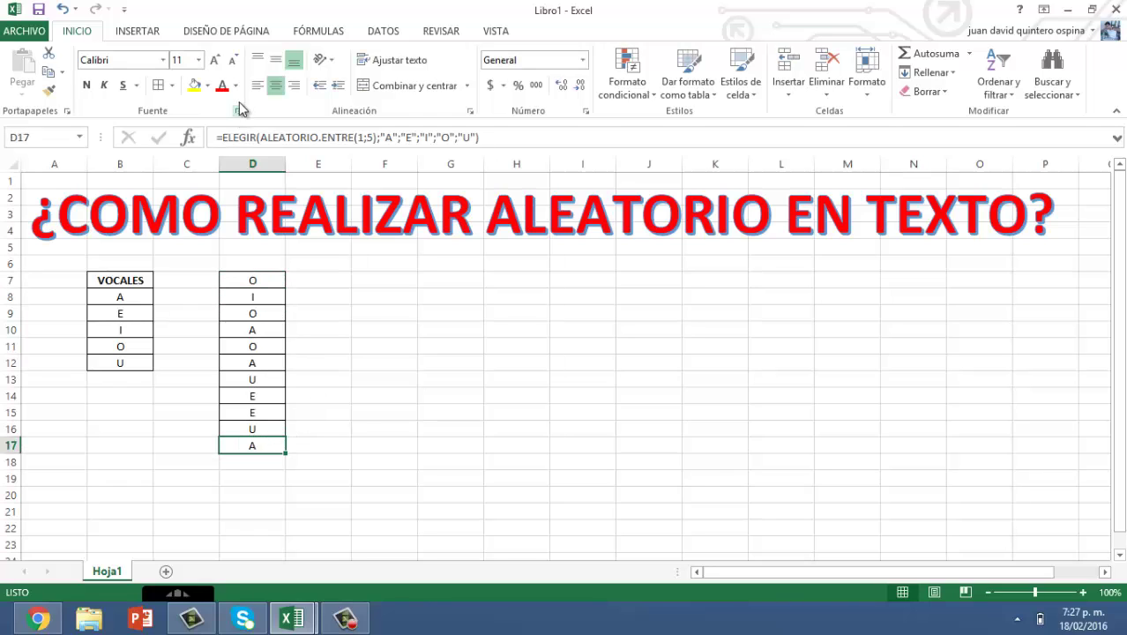
left_click(275, 279)
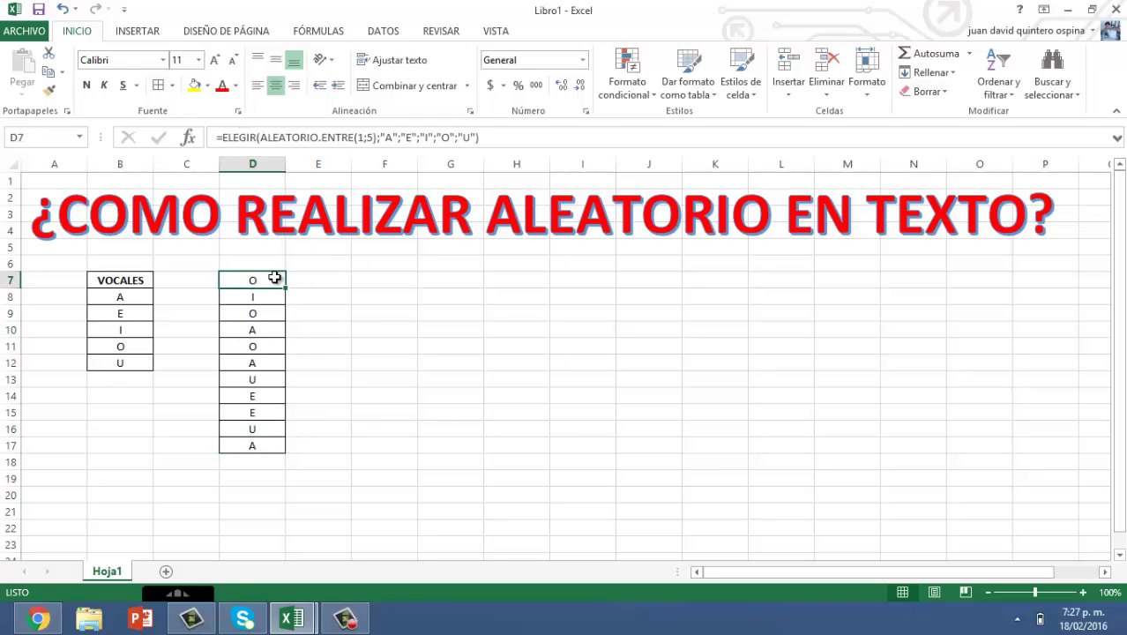
double_click(275, 279)
key("Return")
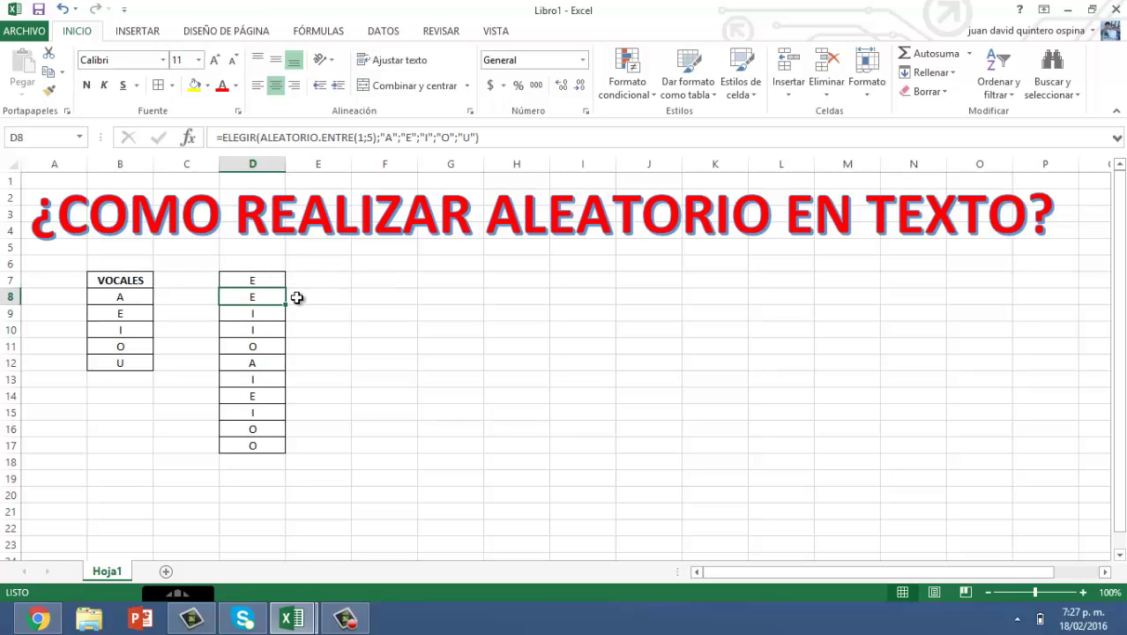
- Paste D7:D17 over itself as values so the vowels stay fixed
left_click_drag(272, 284, 257, 433)
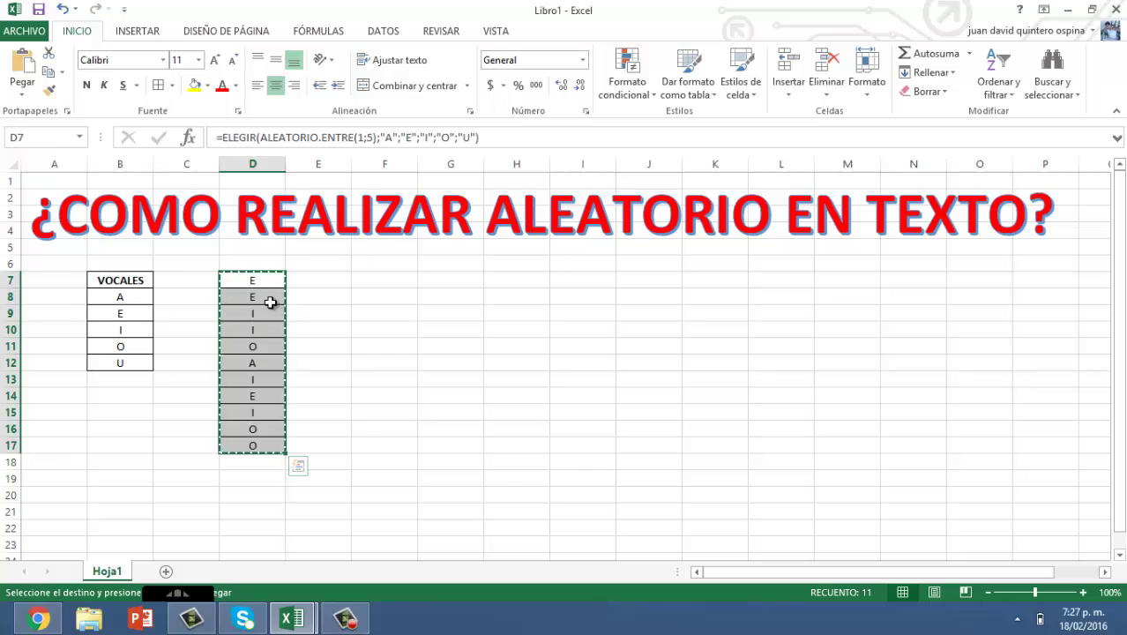
right_click(261, 280)
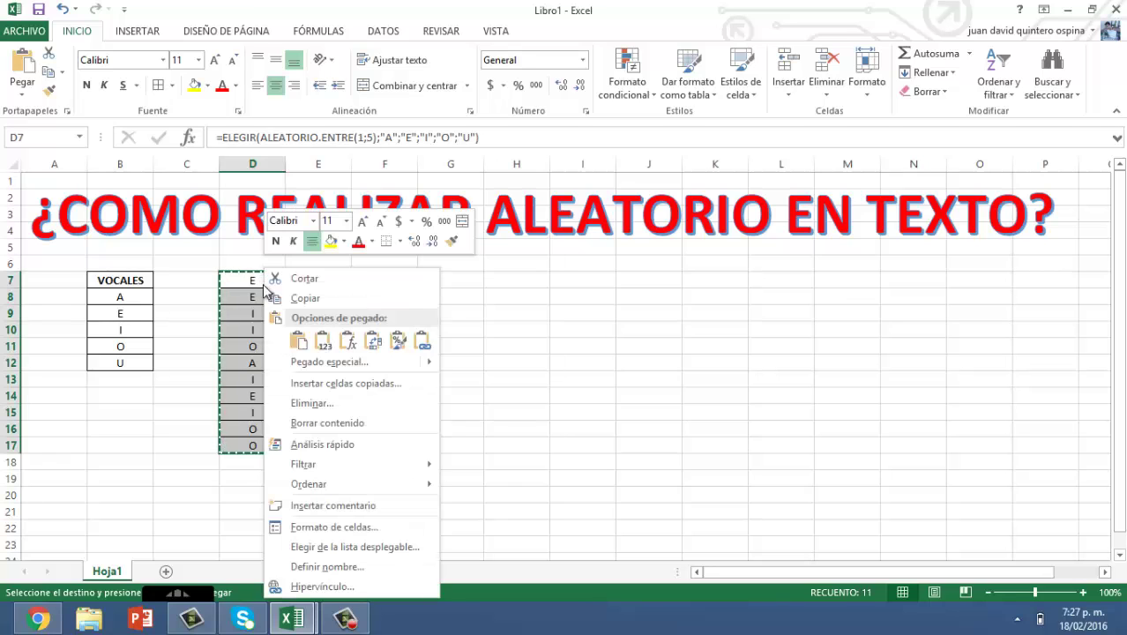
left_click(323, 341)
left_click_drag(247, 280, 261, 428)
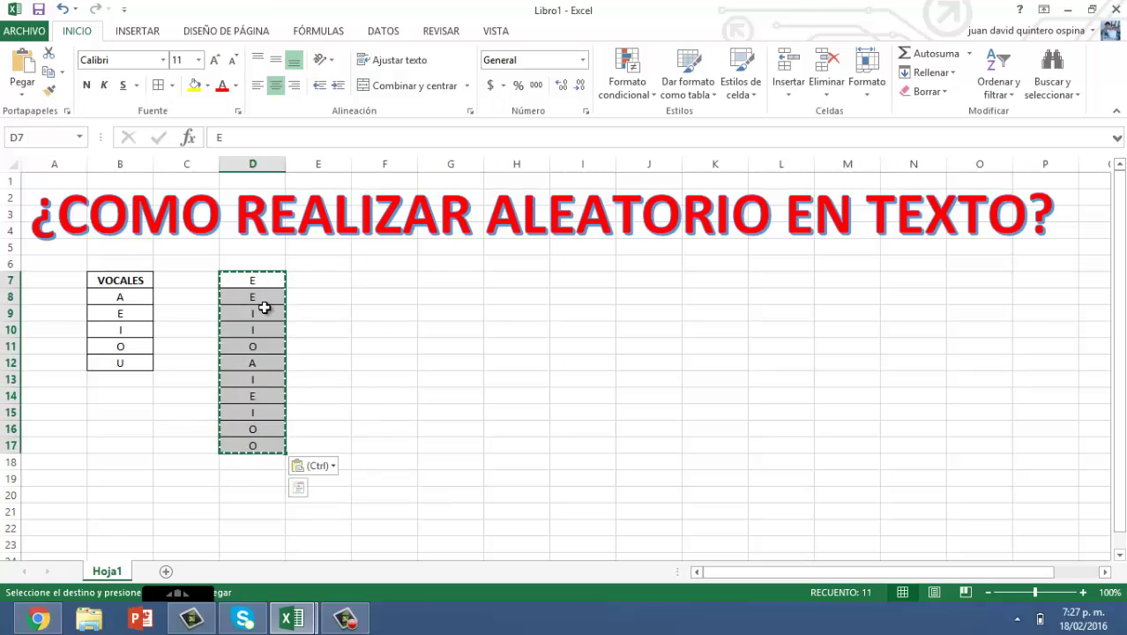
left_click_drag(262, 428, 262, 280)
left_click(391, 282)
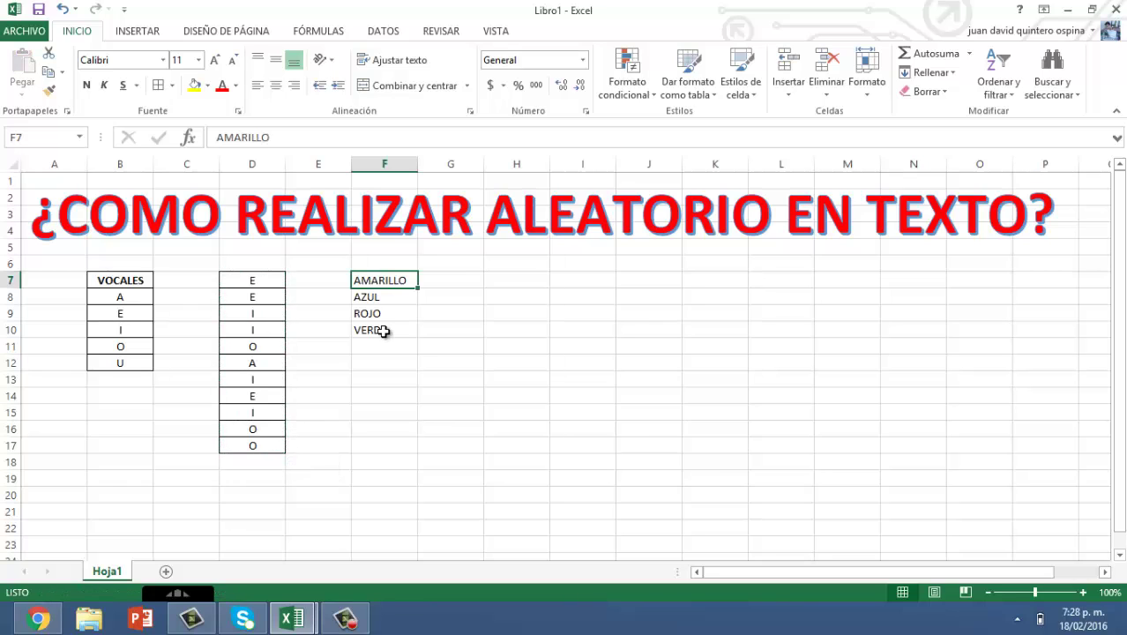
- Enter =ELEGIR(ALEATORIO.ENTRE(1;4);"AMARILLO";"AZUL";"ROJO";"VERDE") in H7, correcting typos along the way
key("Right")
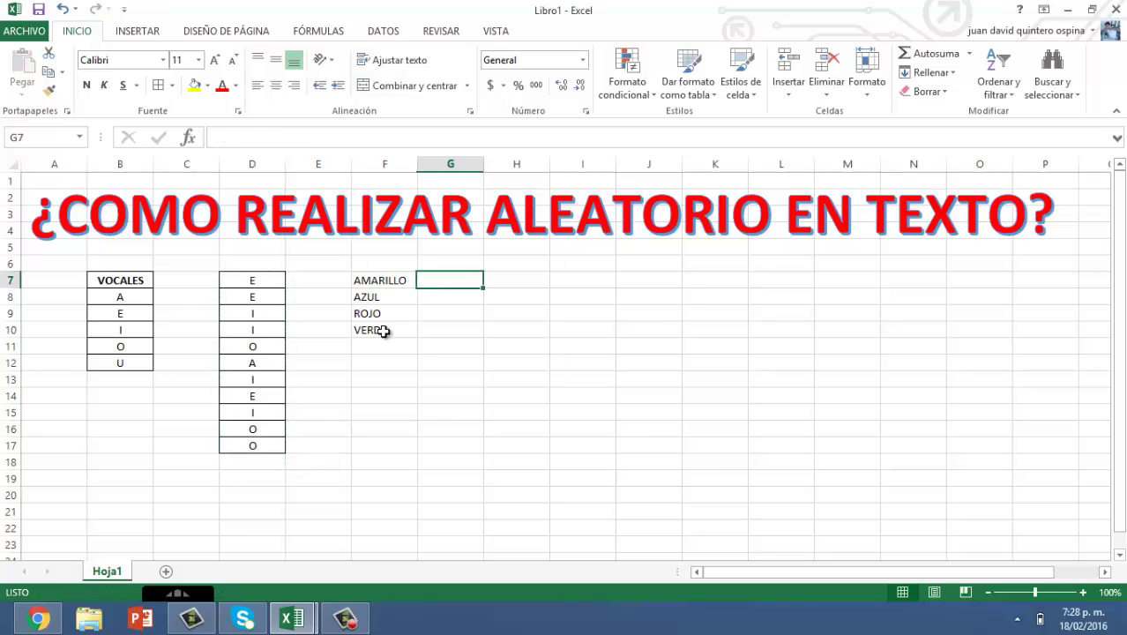
key("Right")
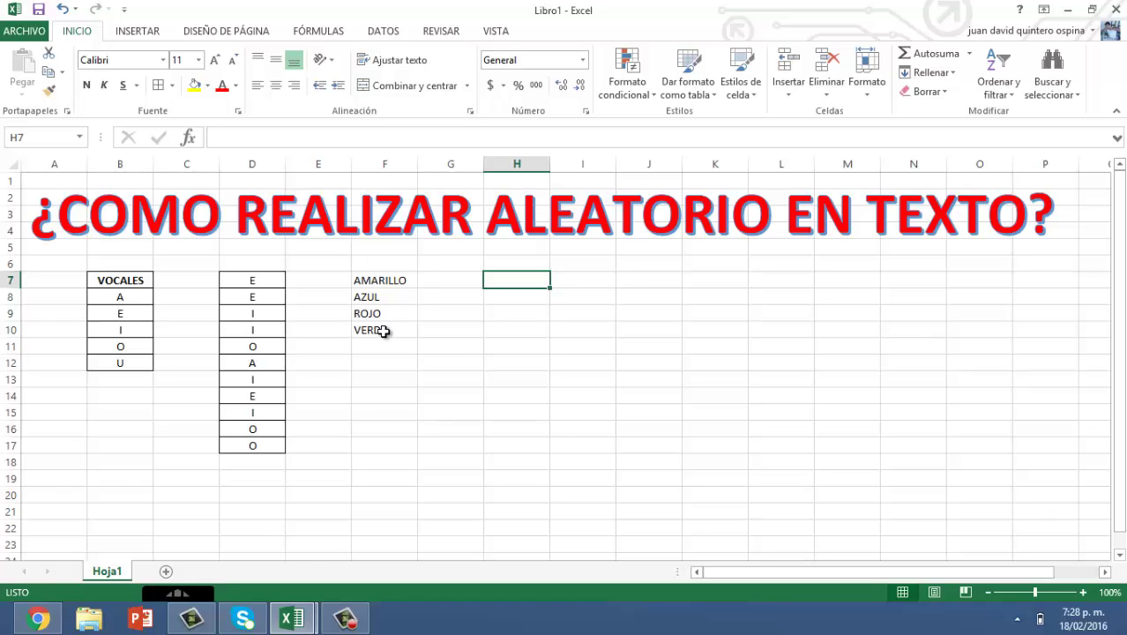
type("=")
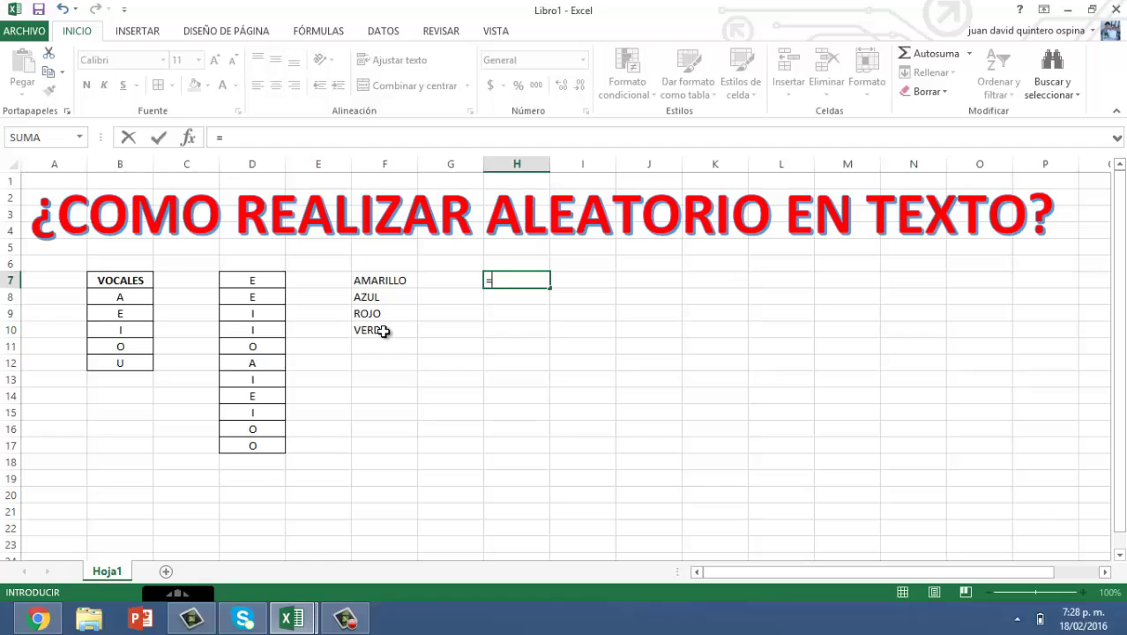
type("ELEGIR(")
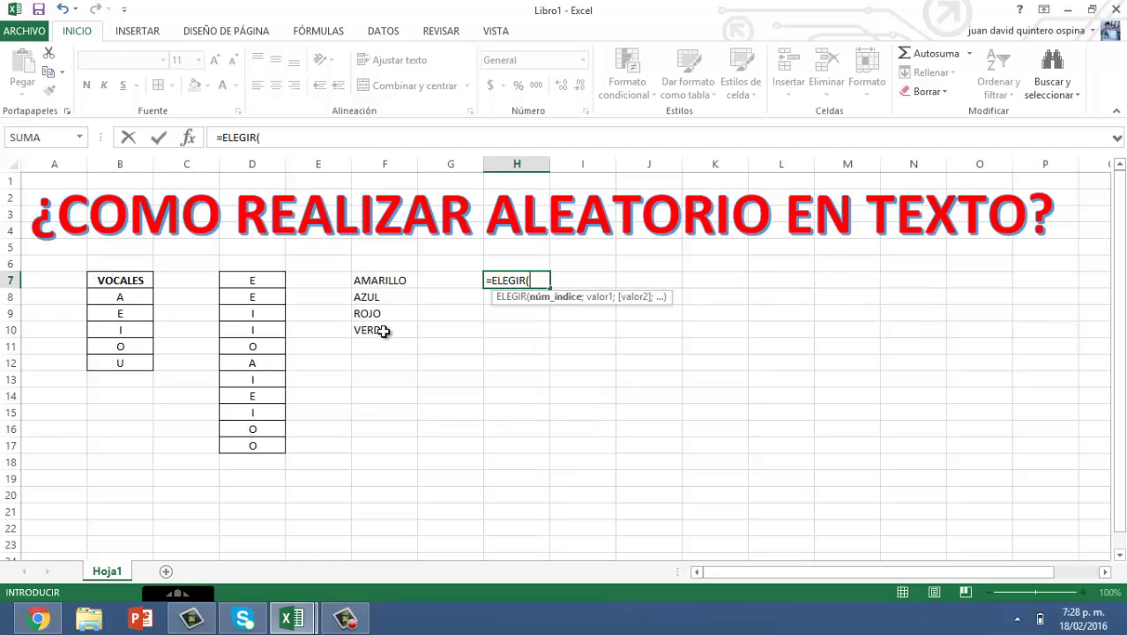
type("ALEA")
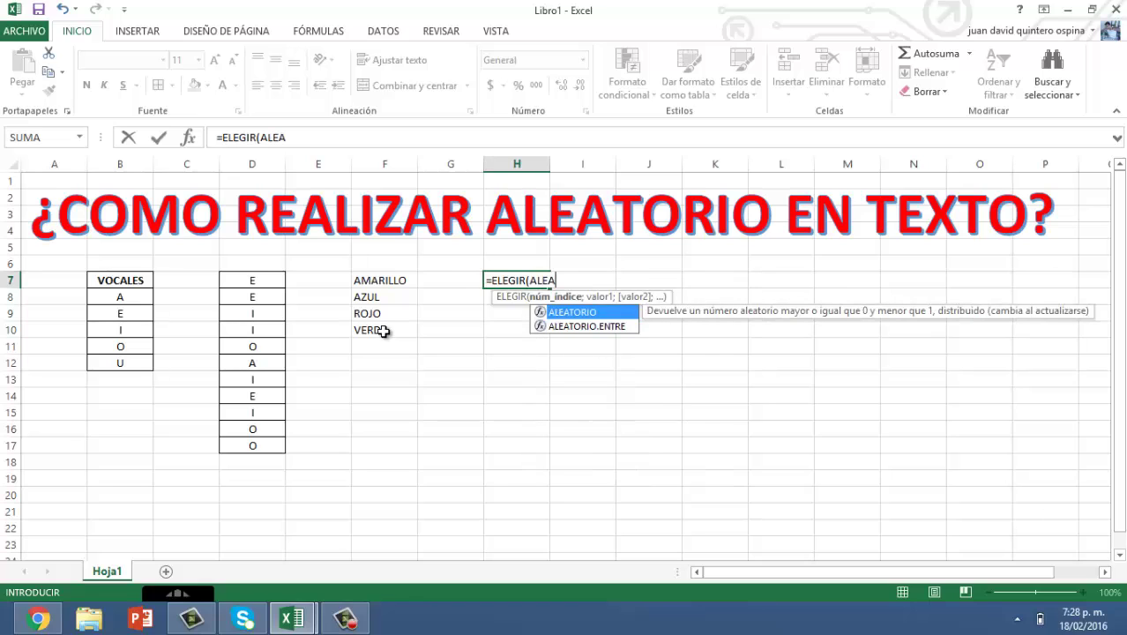
type("TORIO.ENTRE")
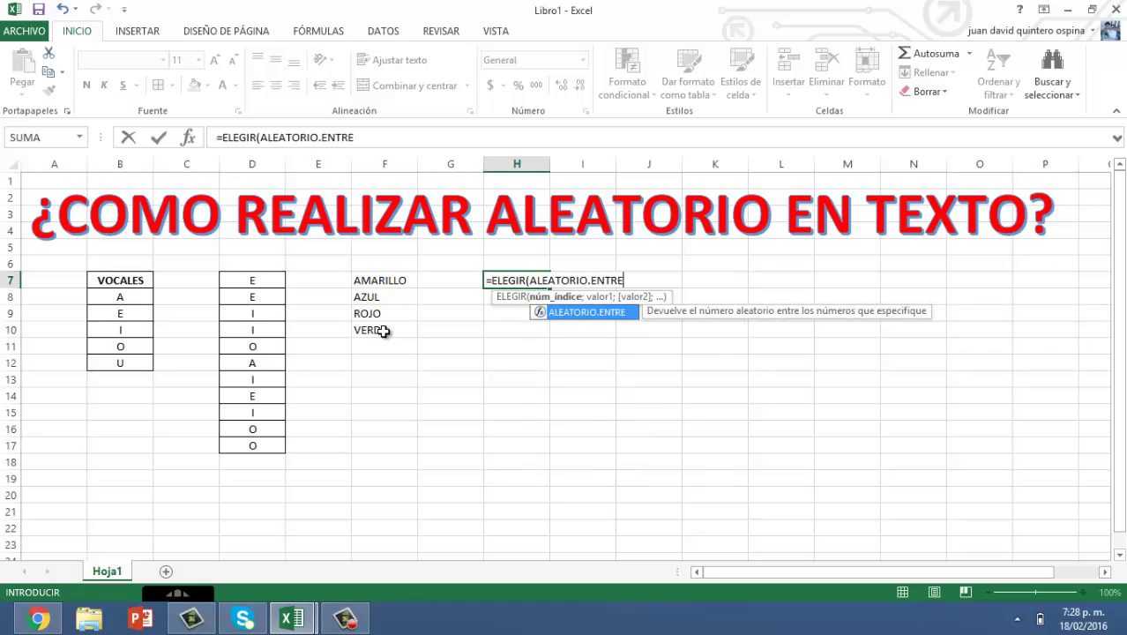
type("(")
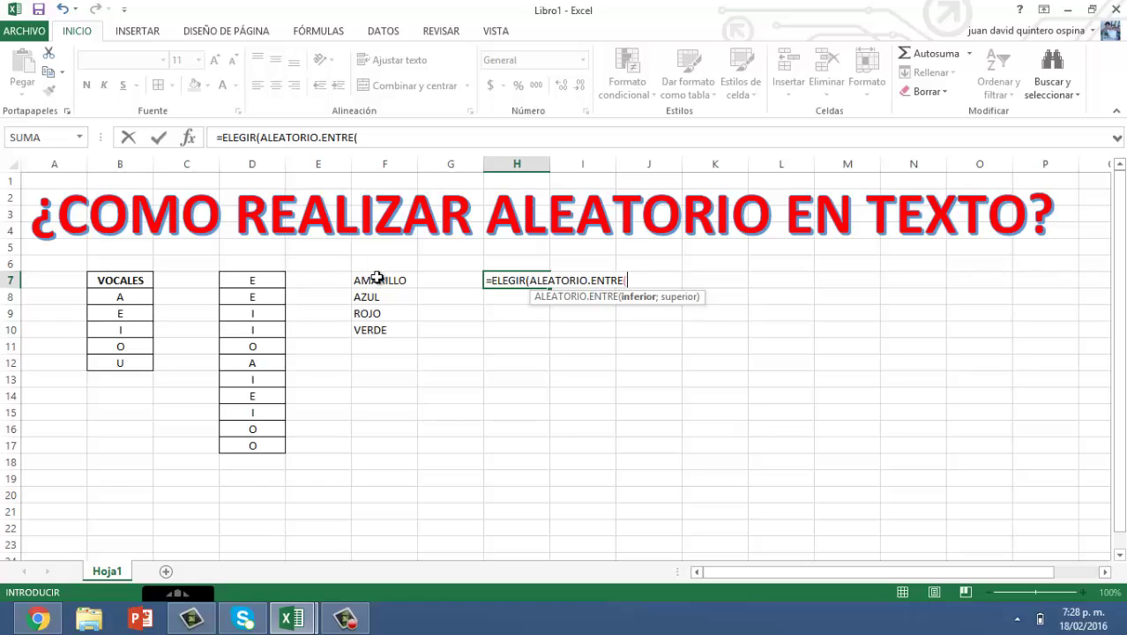
type("1;")
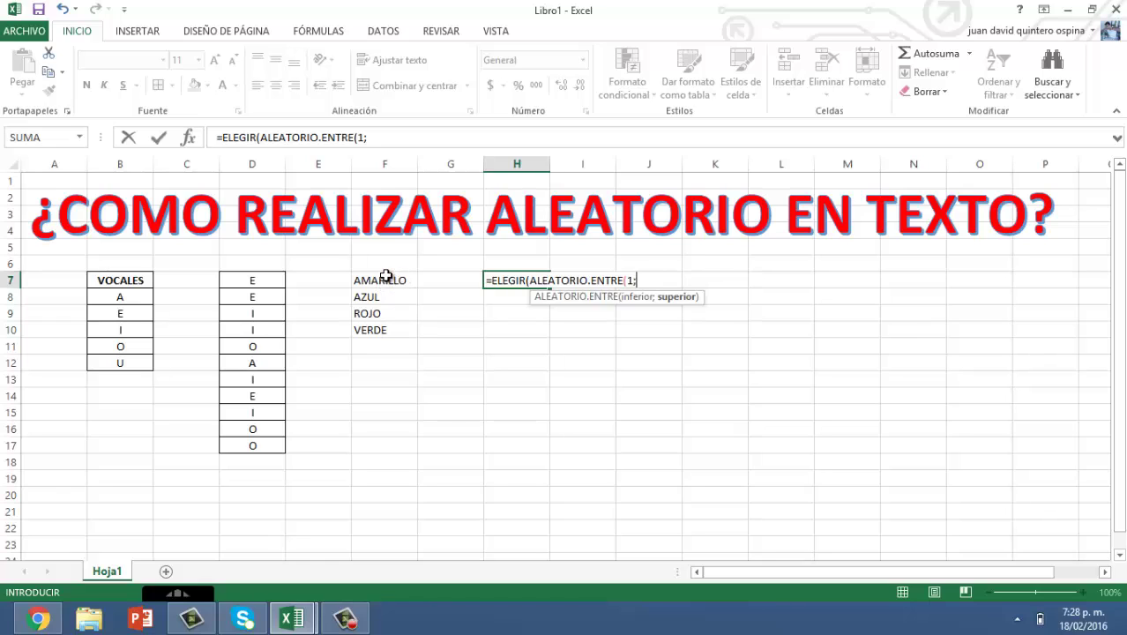
type("4")
type(")")
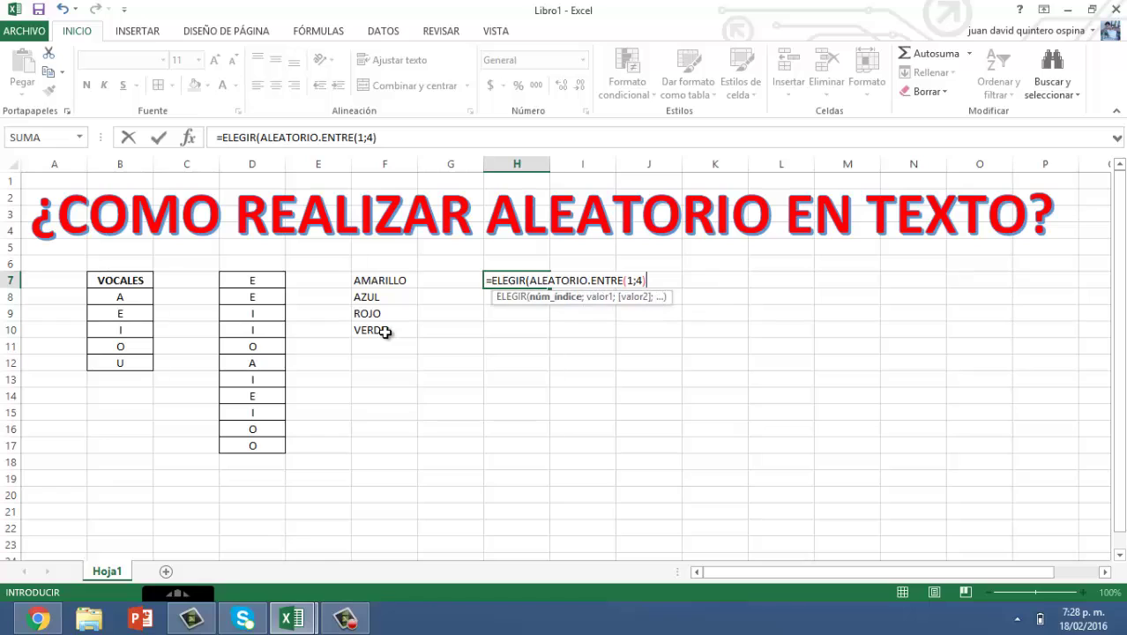
type(";")
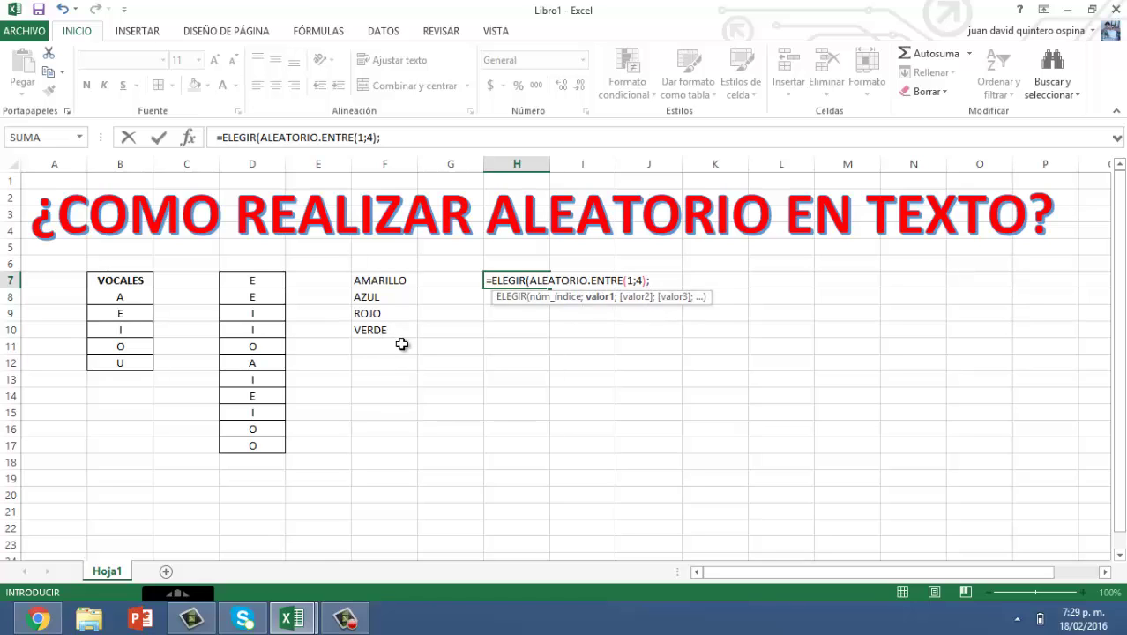
type("\"")
type("A")
type("MARILLO")
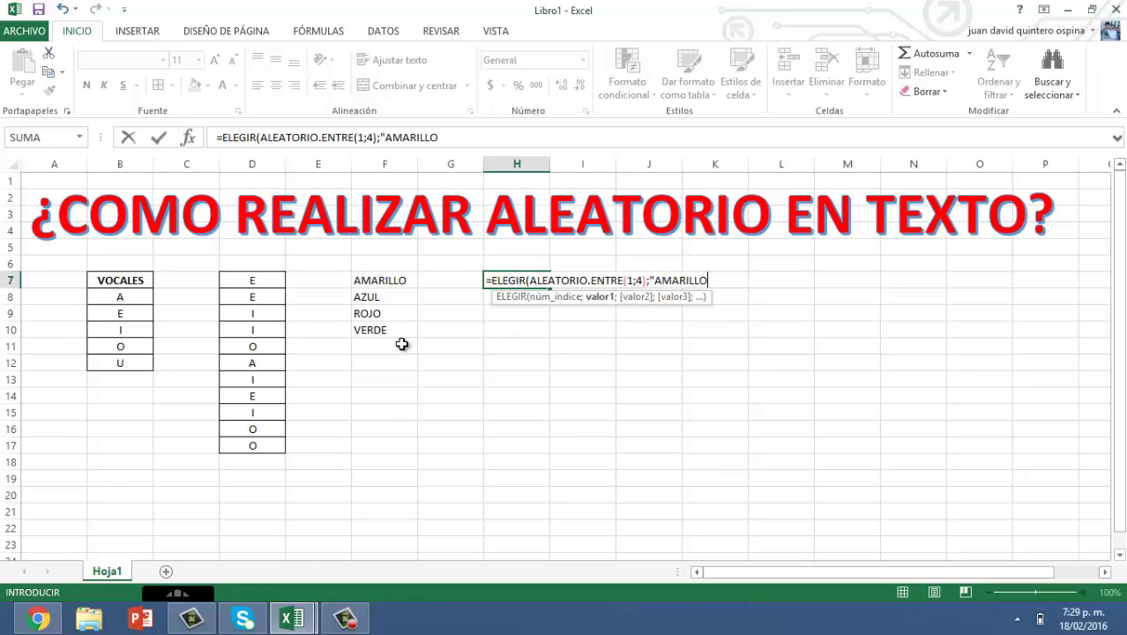
type("\";")
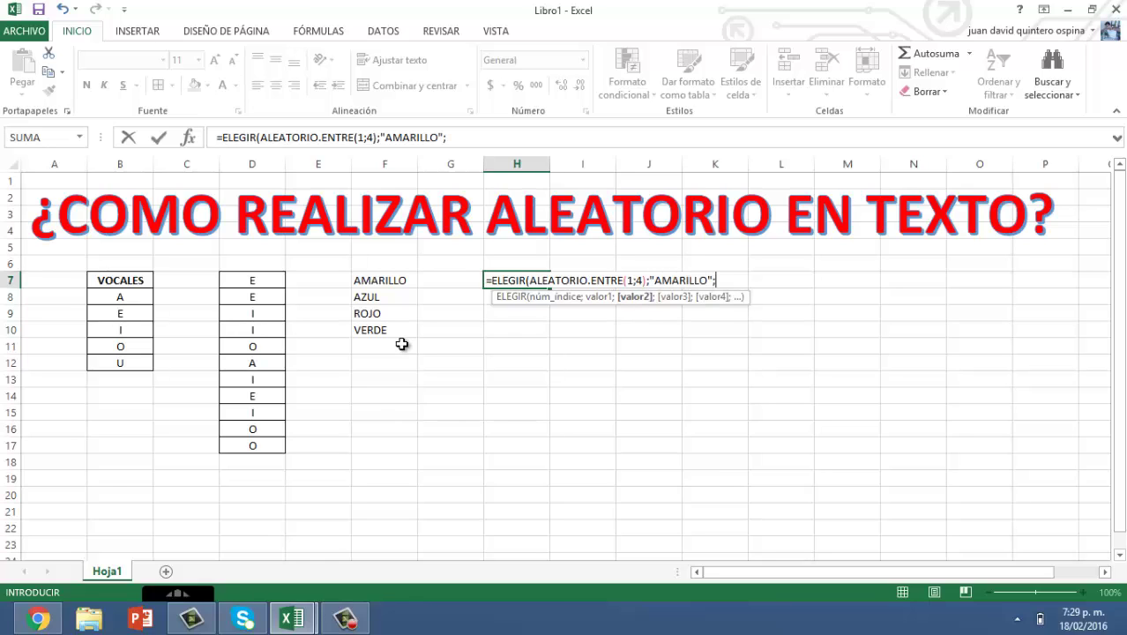
type("\"AZQUL")
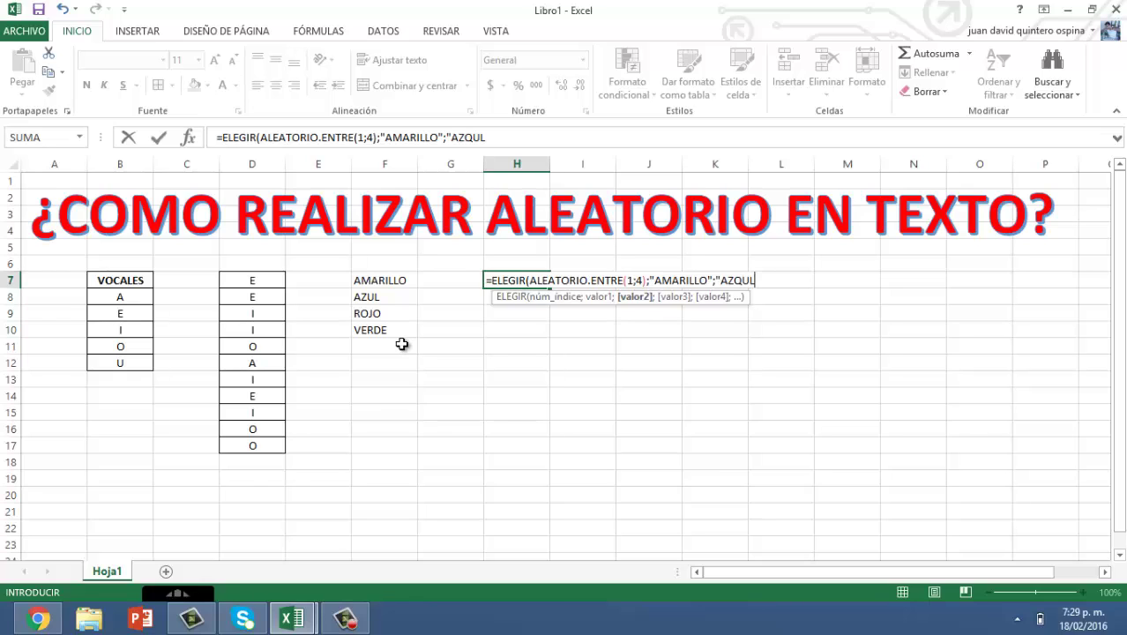
key("BackSpace")
key("BackSpace")
key("BackSpace")
type("UL\"")
type(";\"")
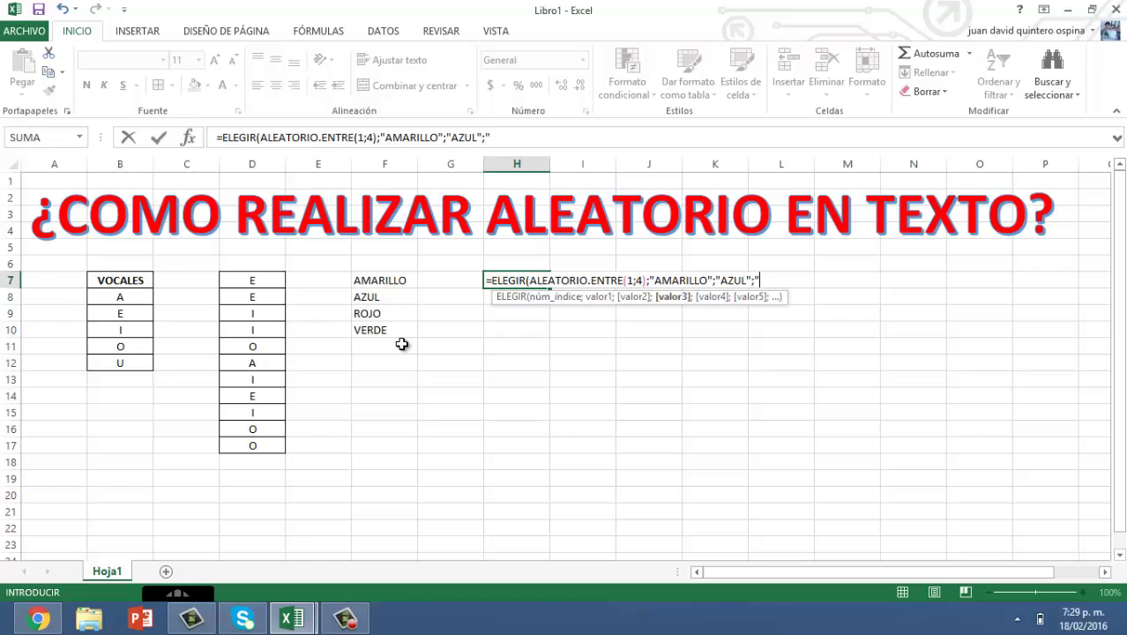
type("ROJO\";")
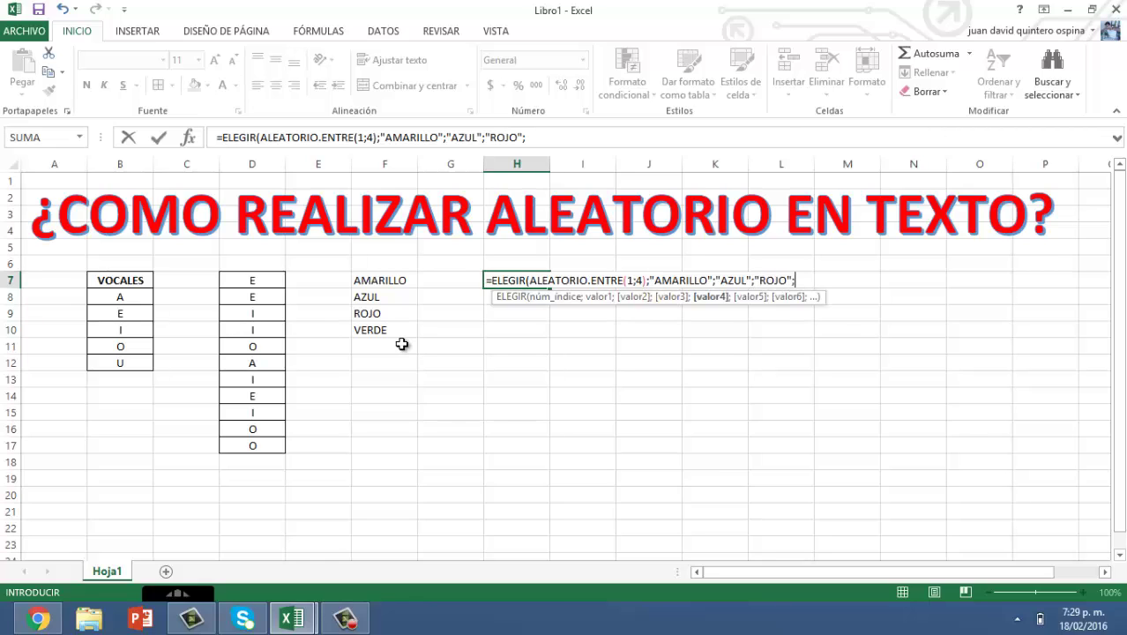
type("\"VE")
key("BackSpace")
key("BackSpace")
type("VERDE")
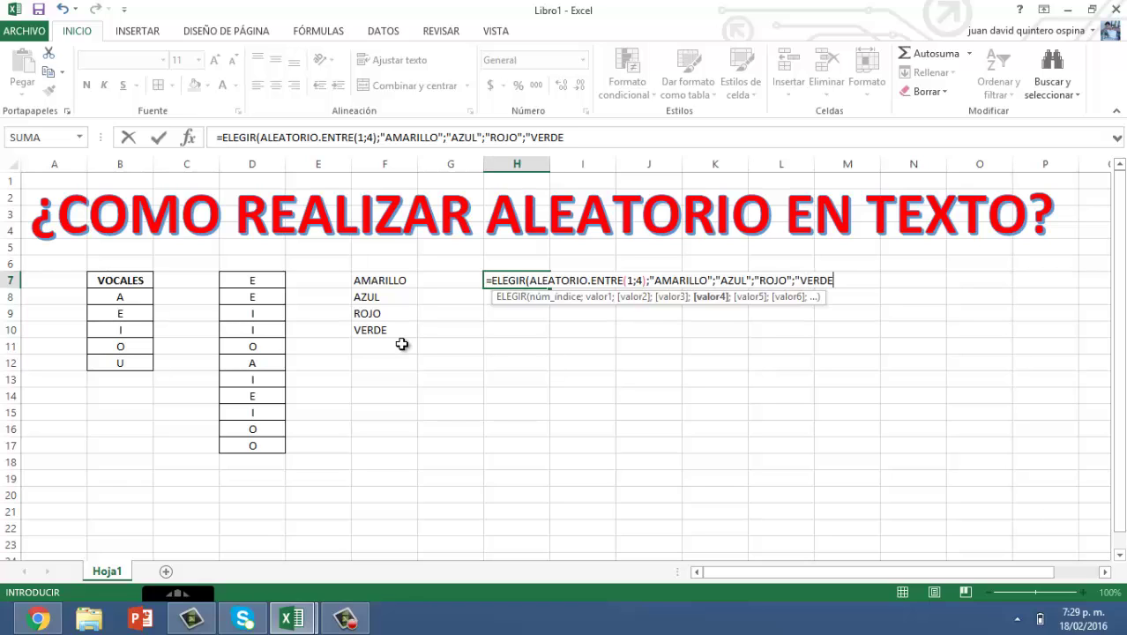
type("\")")
- Commit the H7 colour formula and fill it down through H17
key("Return")
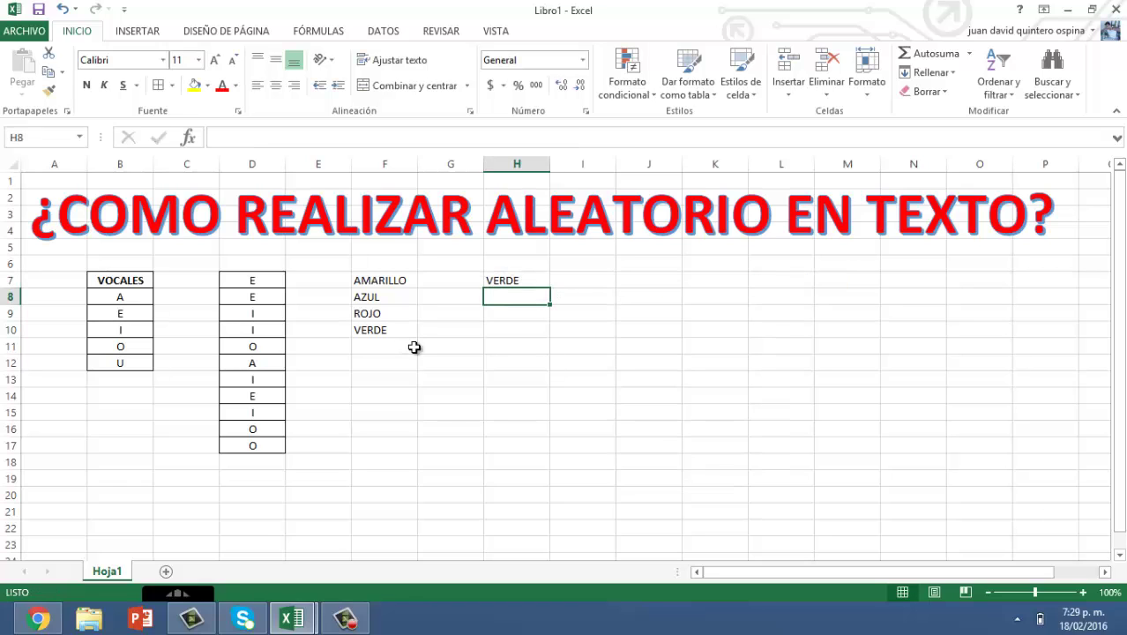
left_click(523, 275)
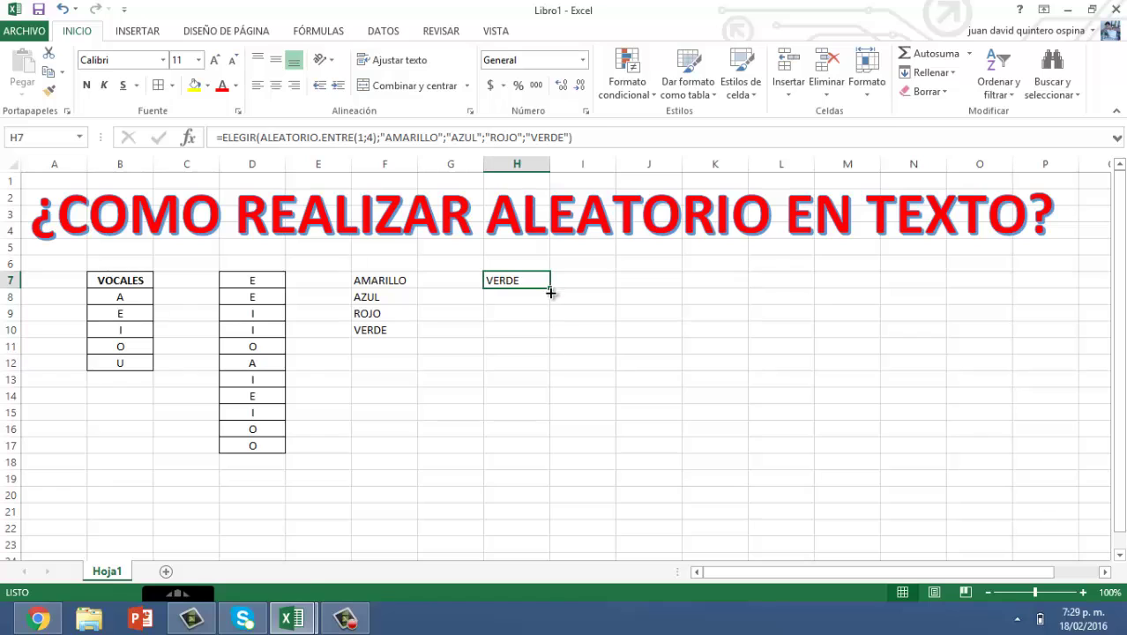
left_click_drag(550, 294, 528, 446)
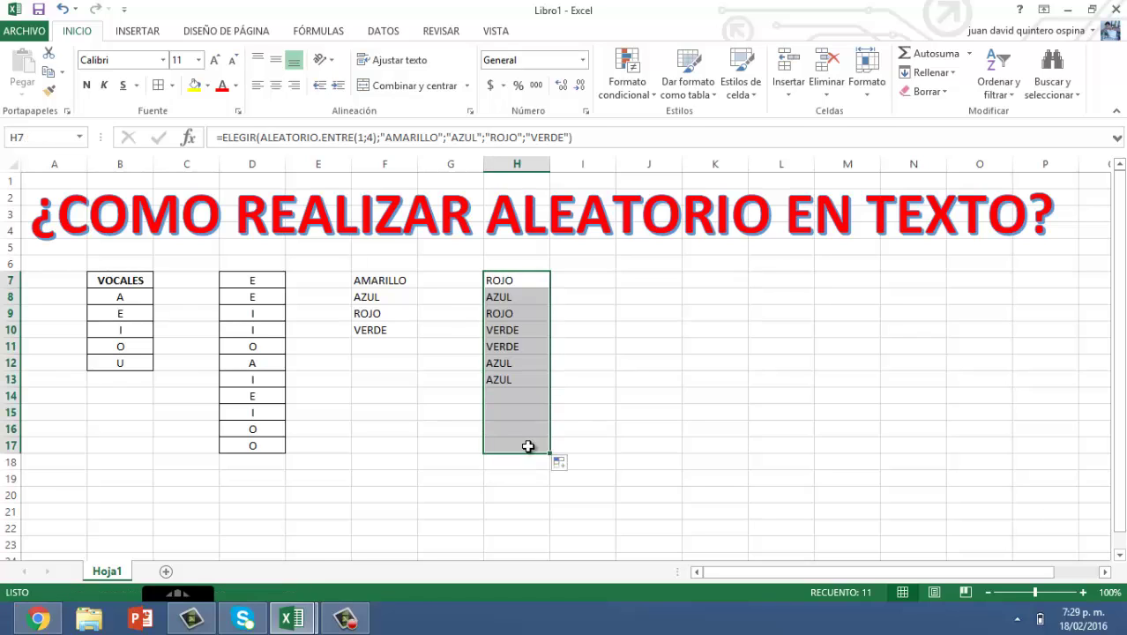
left_click(522, 282)
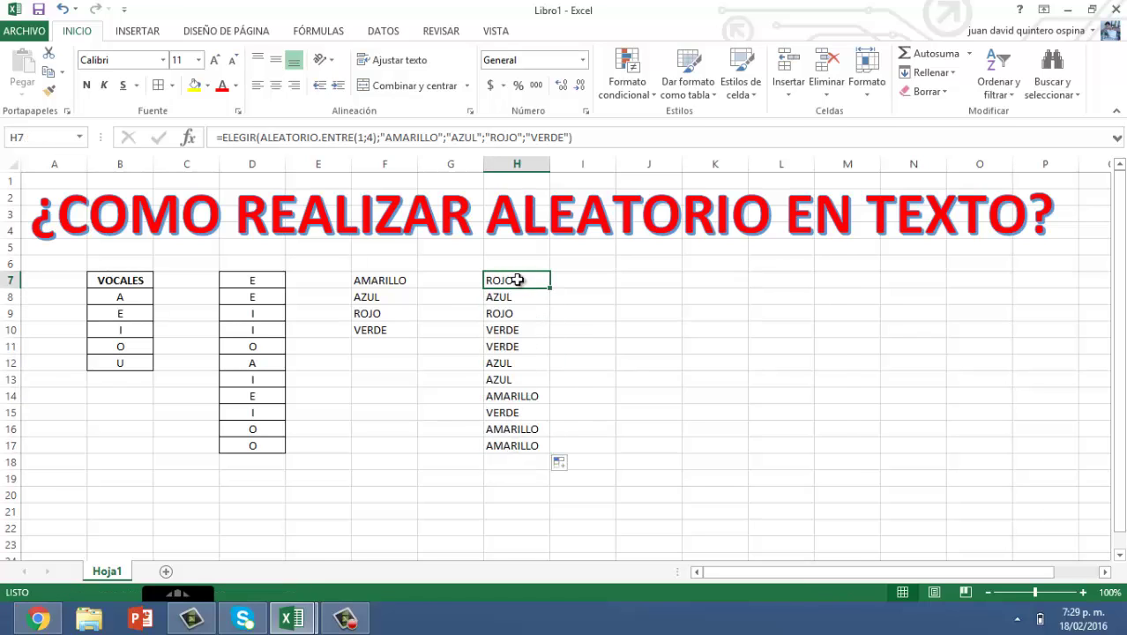
left_click(517, 478)
left_click(224, 492)
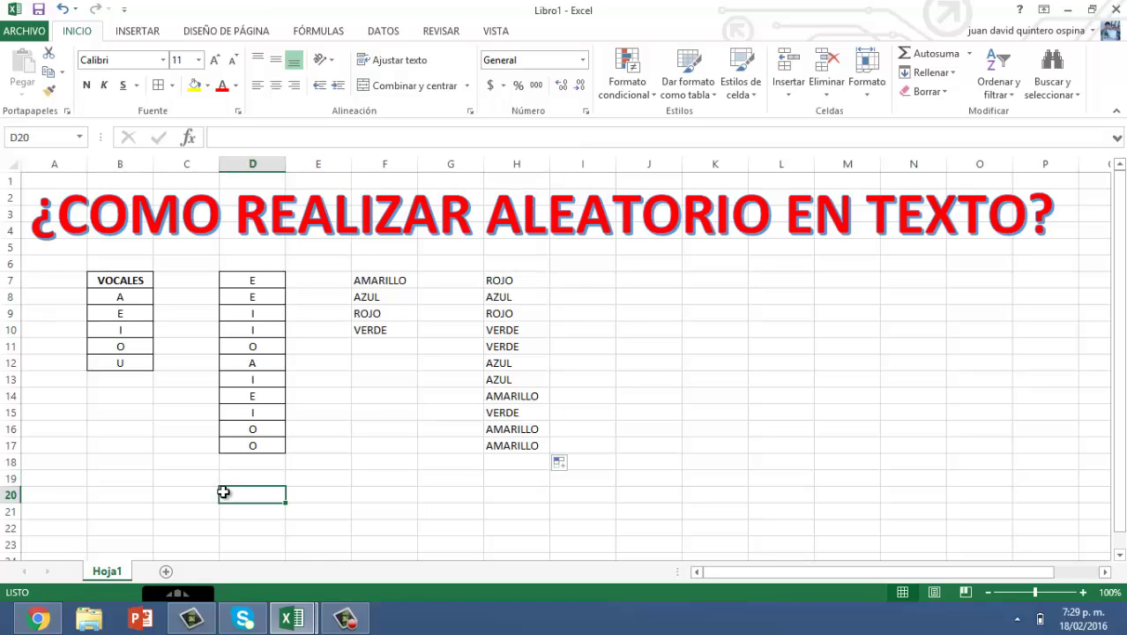